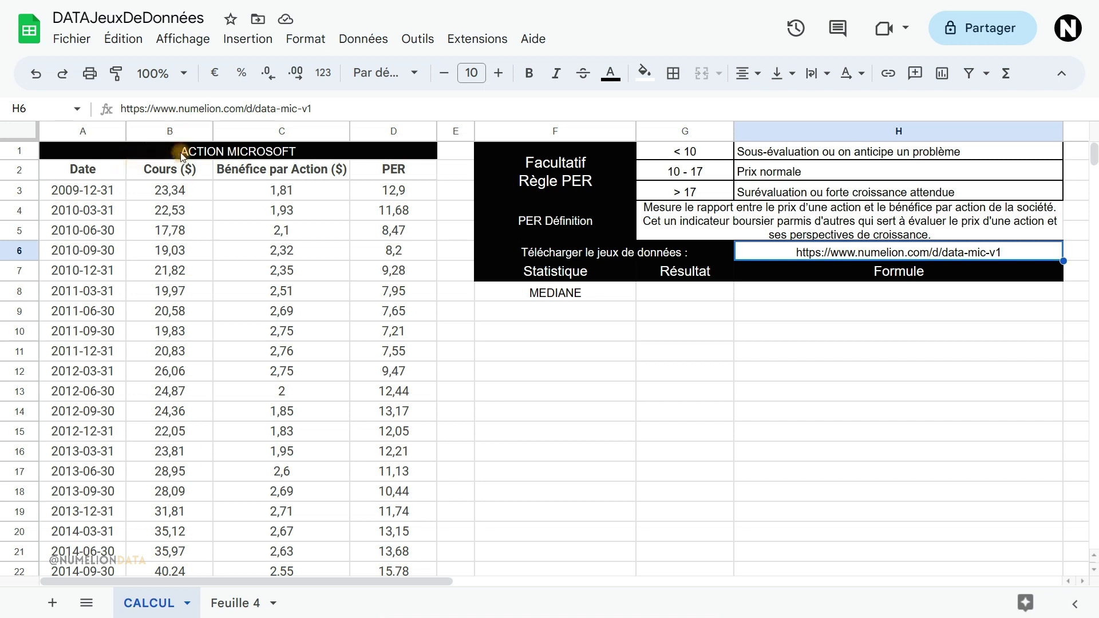
# Review the Microsoft stock table's date, price and PER columns and the MEDIANE row of the statistics table.
pyautogui.moveTo(73, 190); pyautogui.dragTo(86, 350)
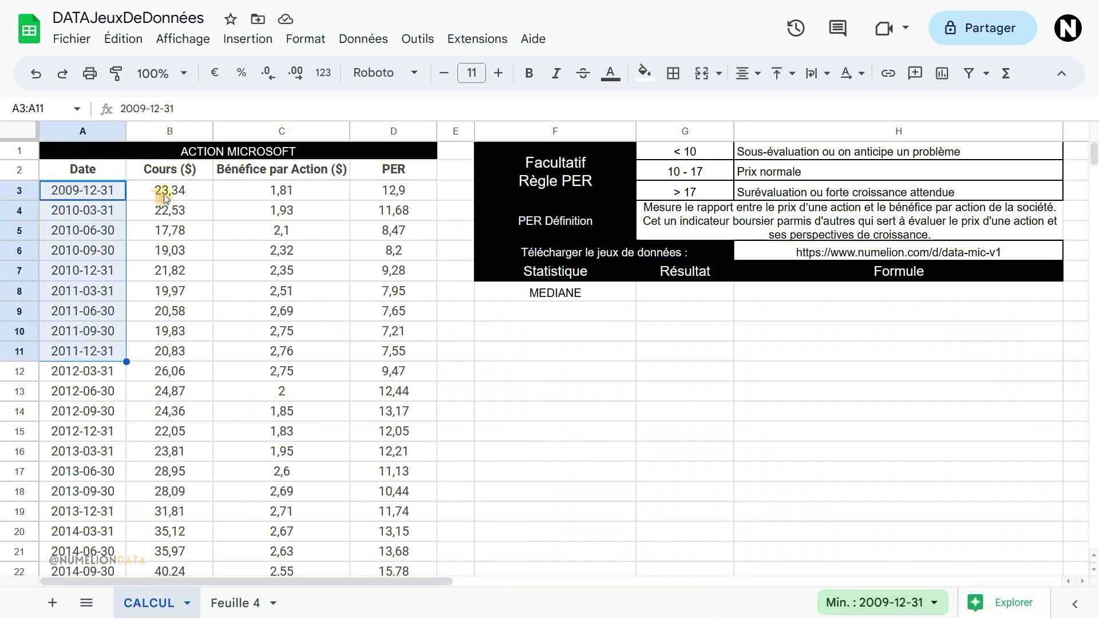
pyautogui.click(167, 194)
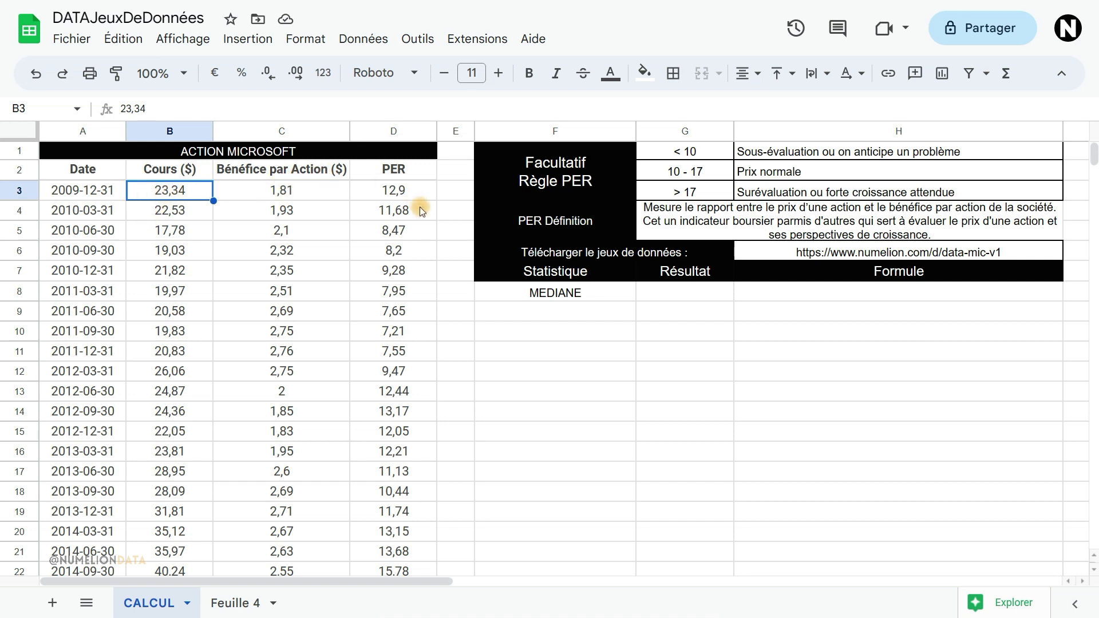
pyautogui.click(394, 189)
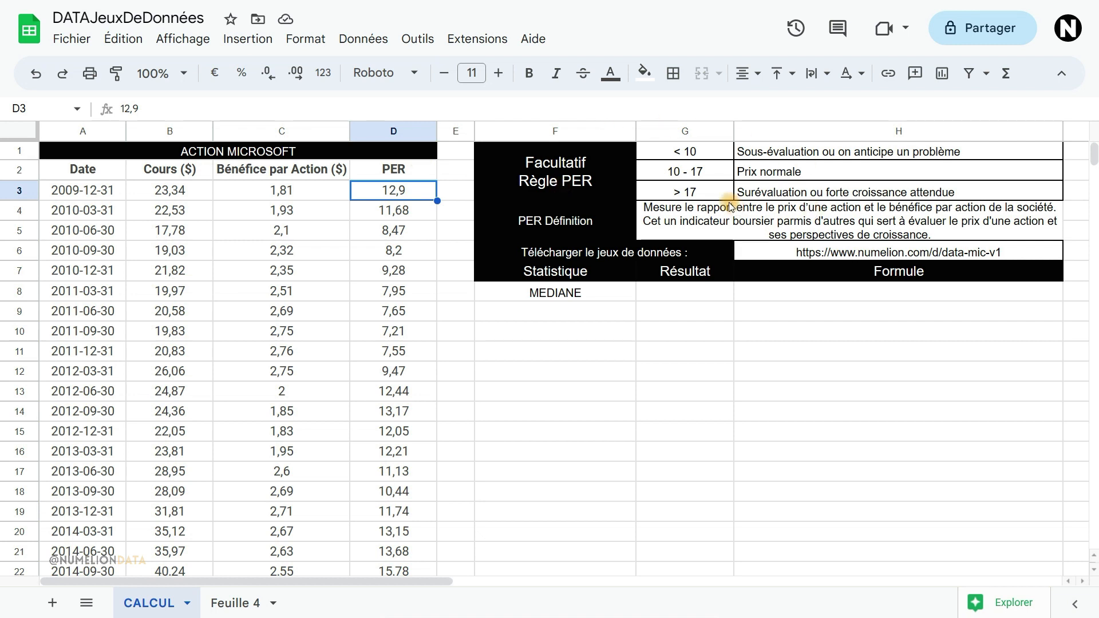
pyautogui.click(395, 173)
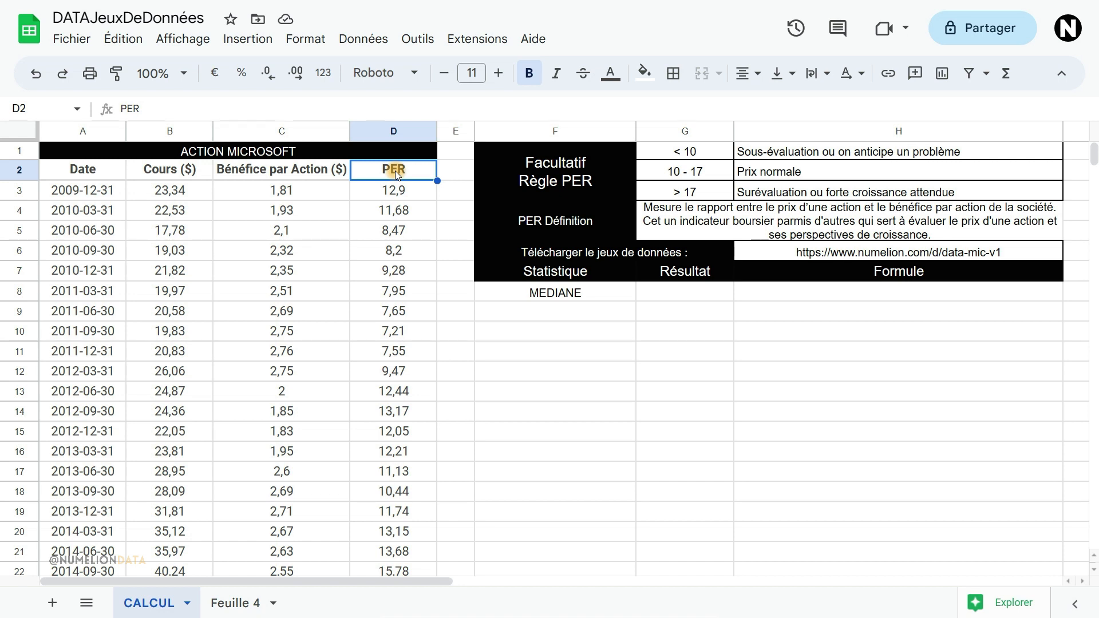
pyautogui.click(622, 296)
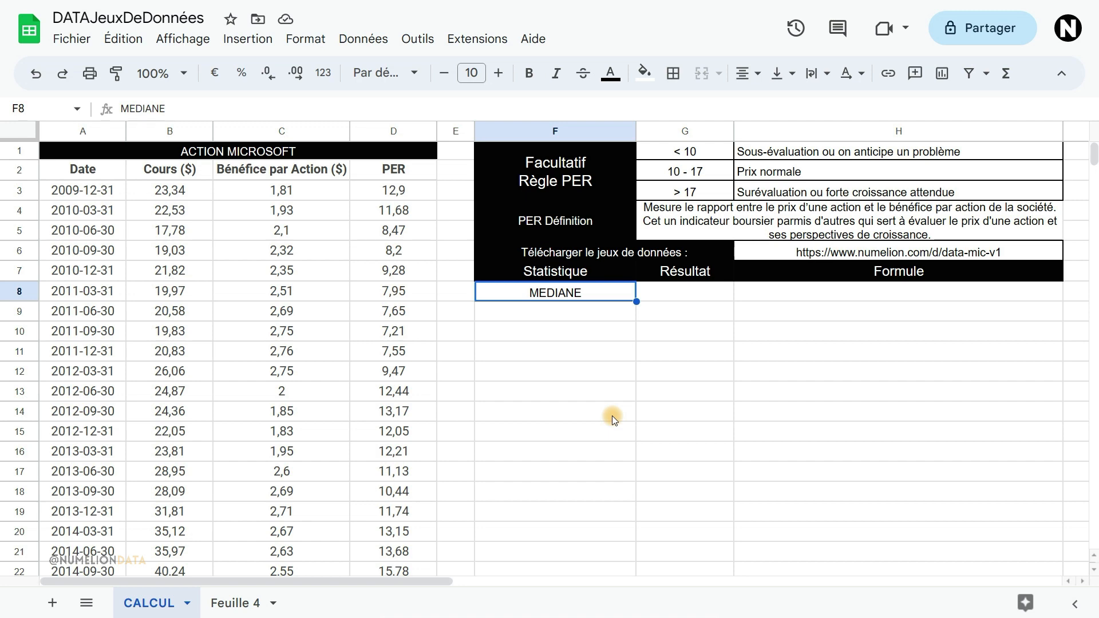
# Examine the three-number series in row 13 and the mean and median formulas beneath it.
pyautogui.moveTo(184, 581); pyautogui.dragTo(698, 589)
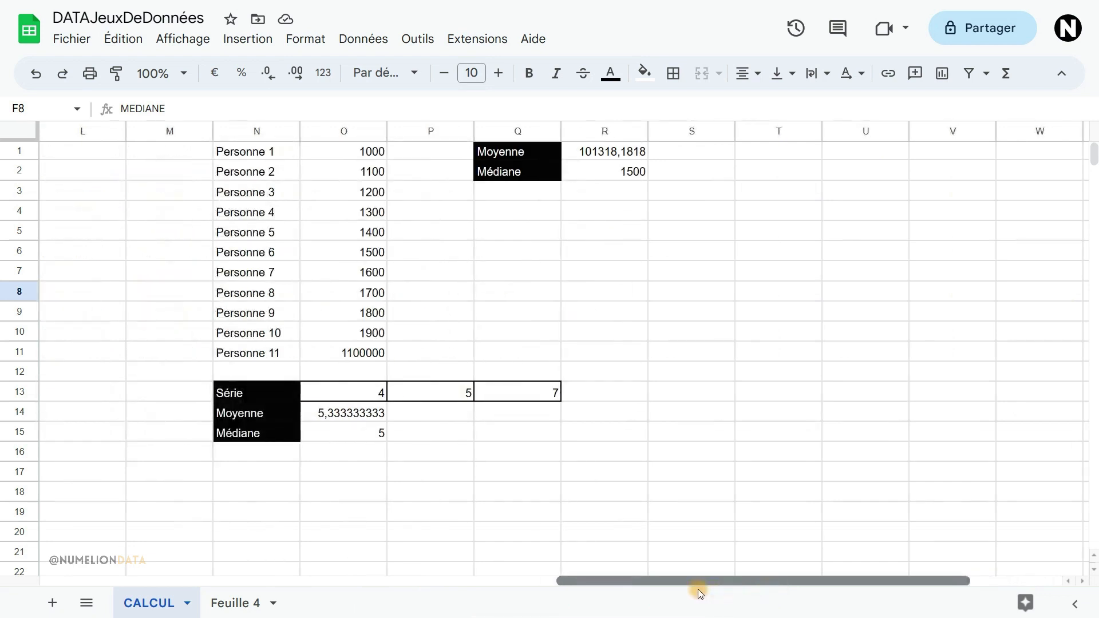
pyautogui.click(252, 393)
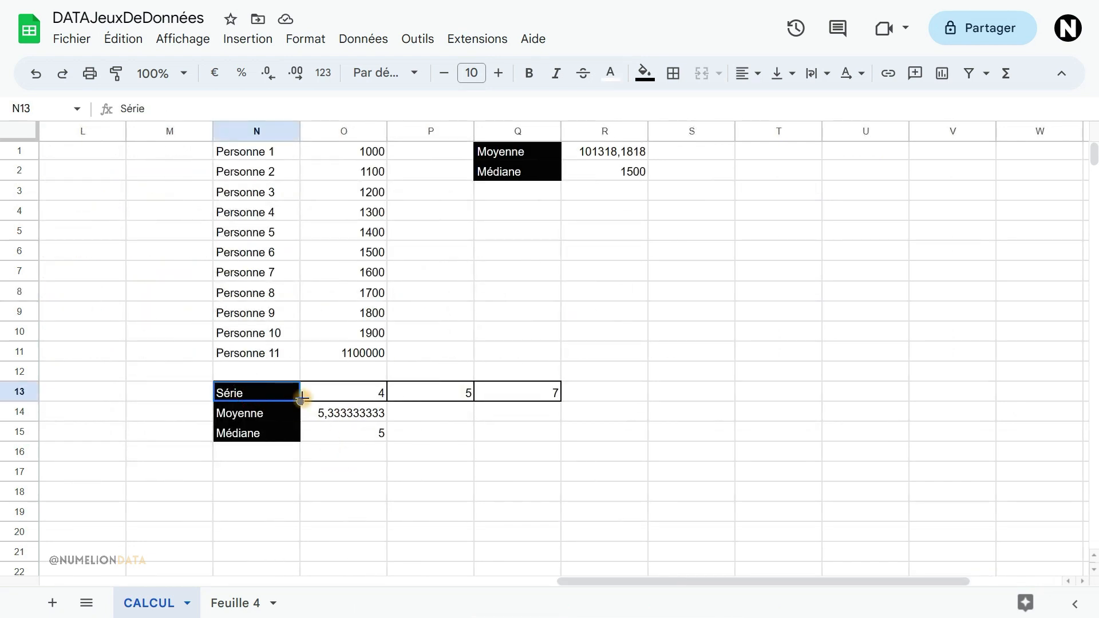
pyautogui.click(356, 395)
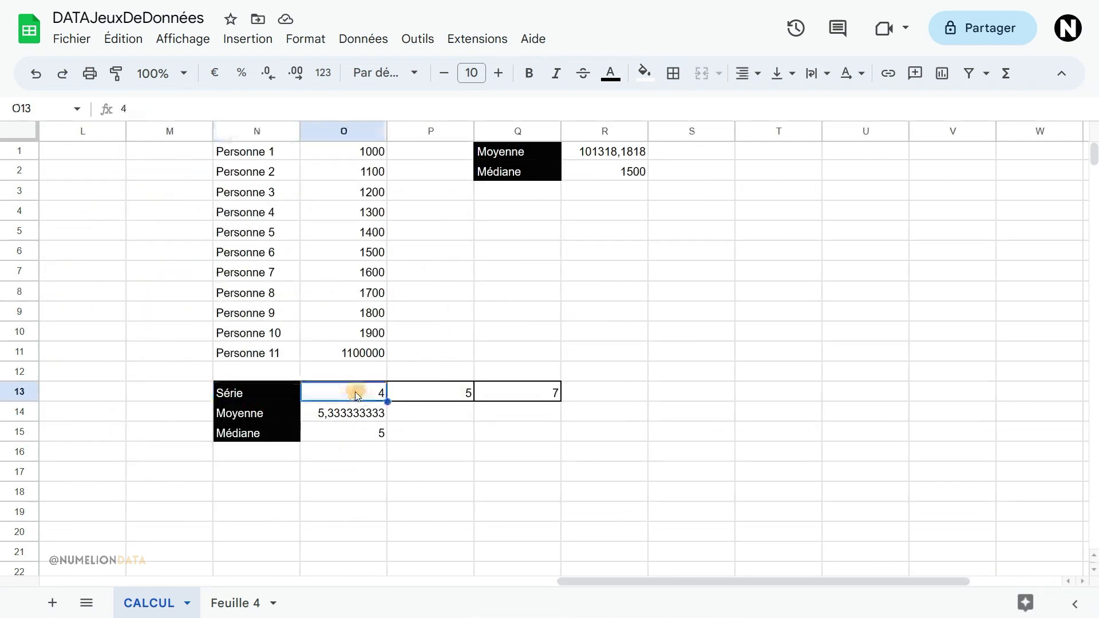
pyautogui.click(431, 394)
pyautogui.click(515, 395)
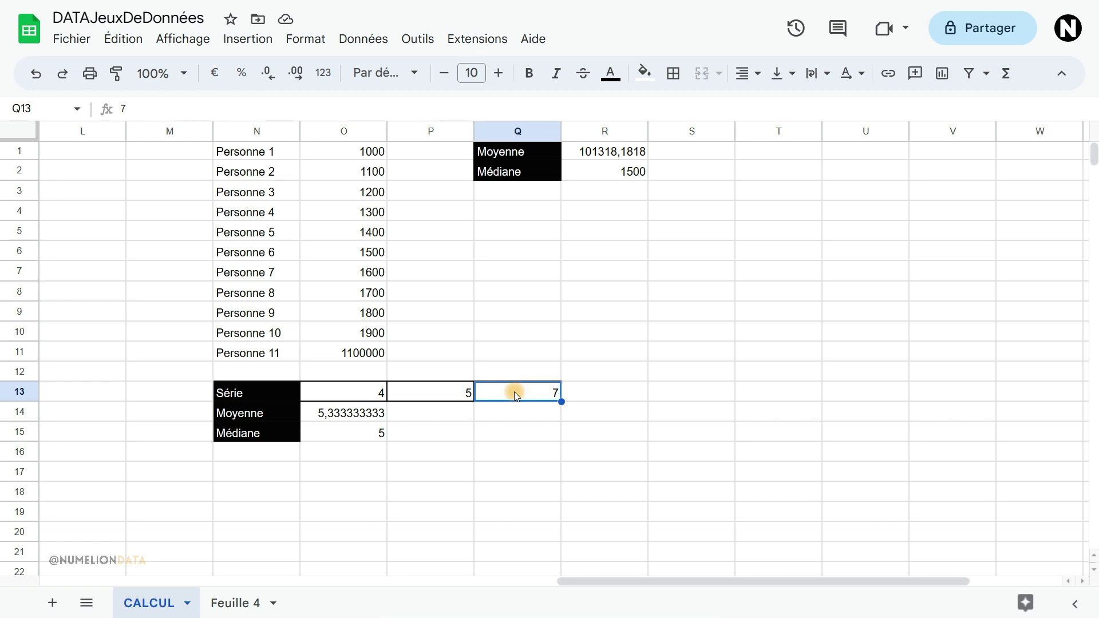
pyautogui.click(285, 411)
pyautogui.click(329, 412)
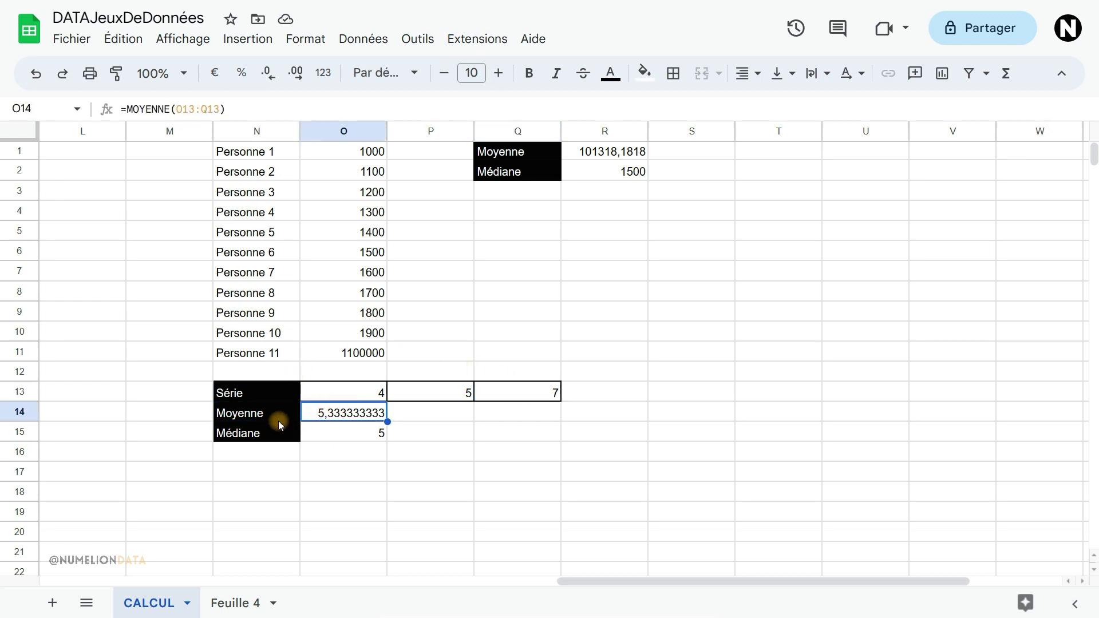
pyautogui.click(271, 432)
pyautogui.click(331, 435)
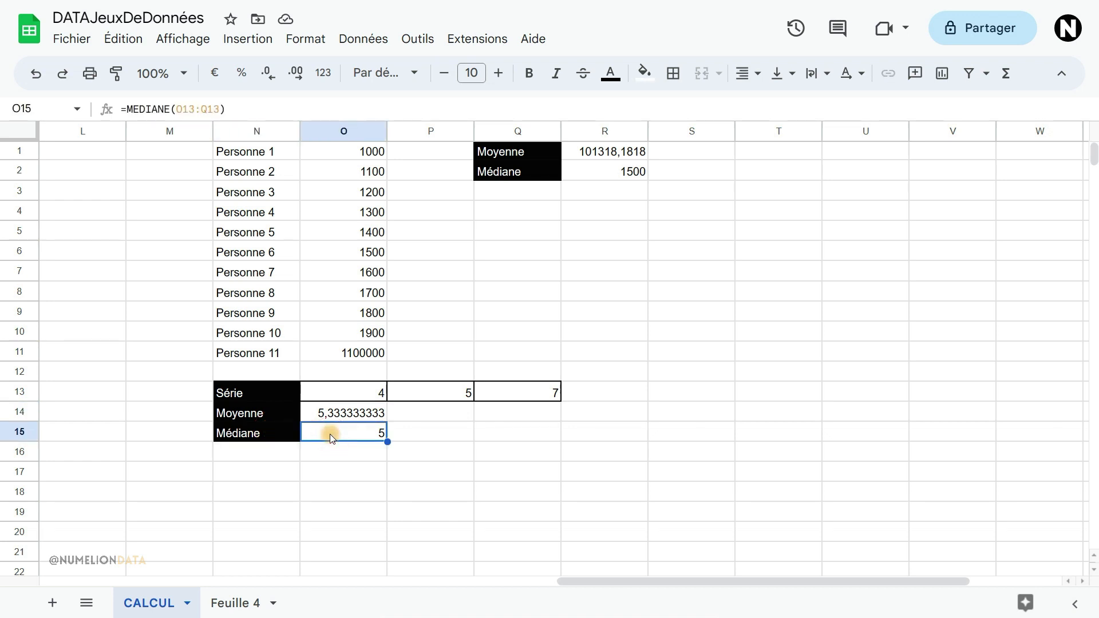
pyautogui.click(448, 390)
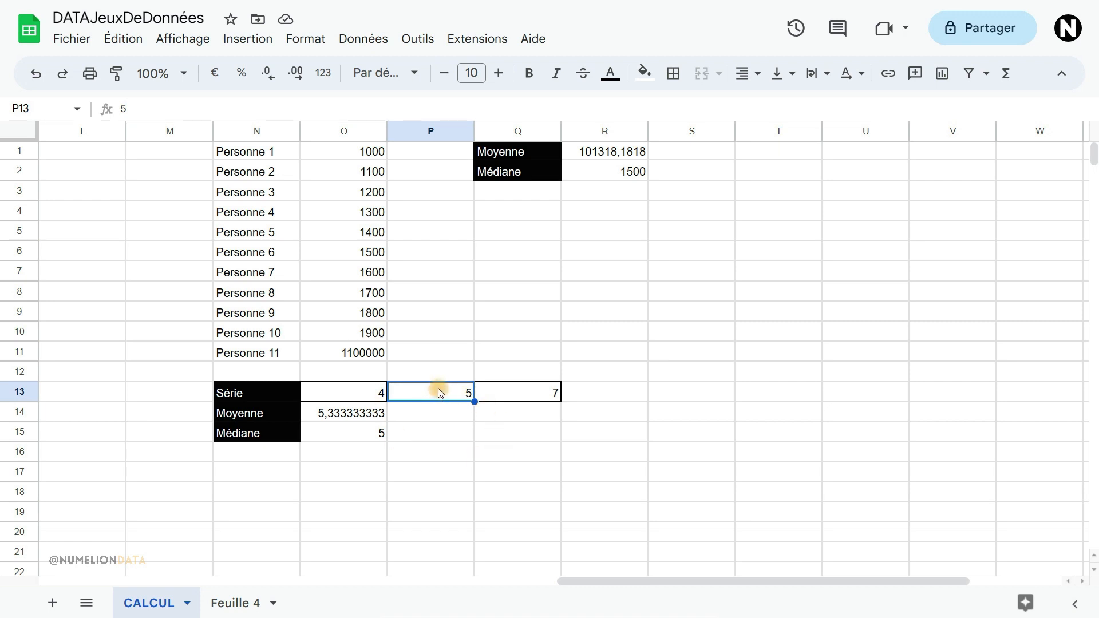
pyautogui.click(359, 391)
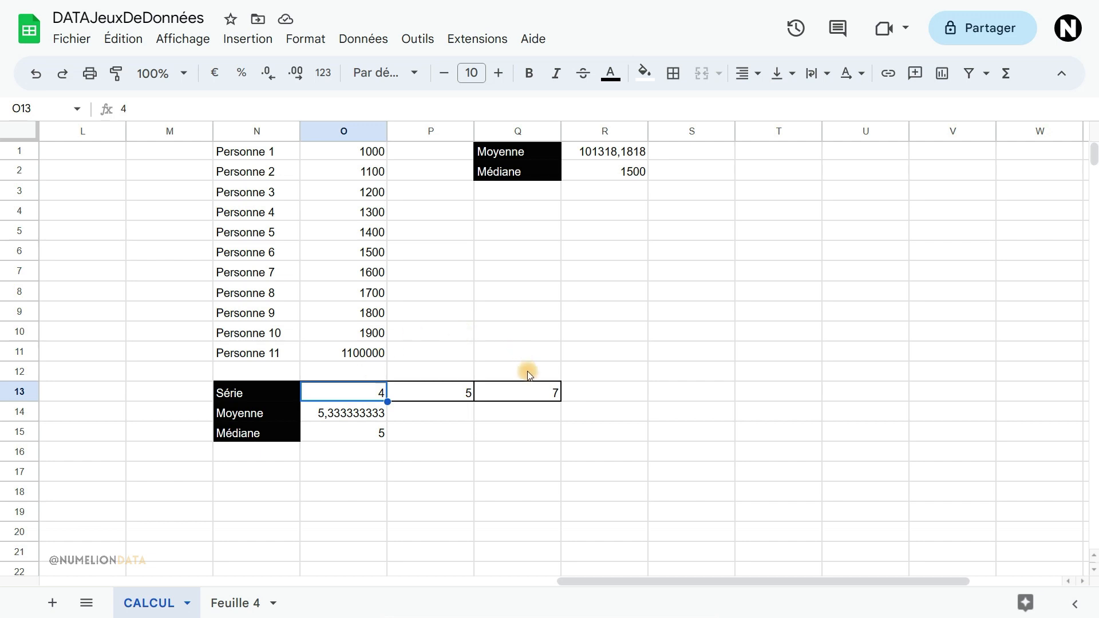
pyautogui.click(526, 391)
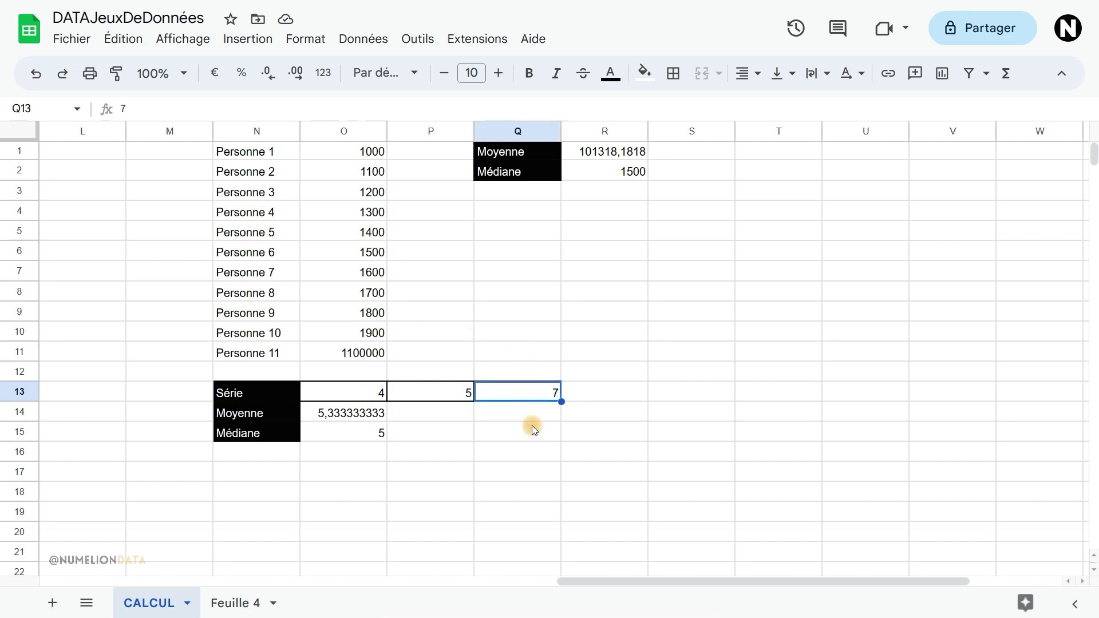
# Set the first value of the series in O13 to 2 and check the mean and median cells beneath.
pyautogui.click(365, 390)
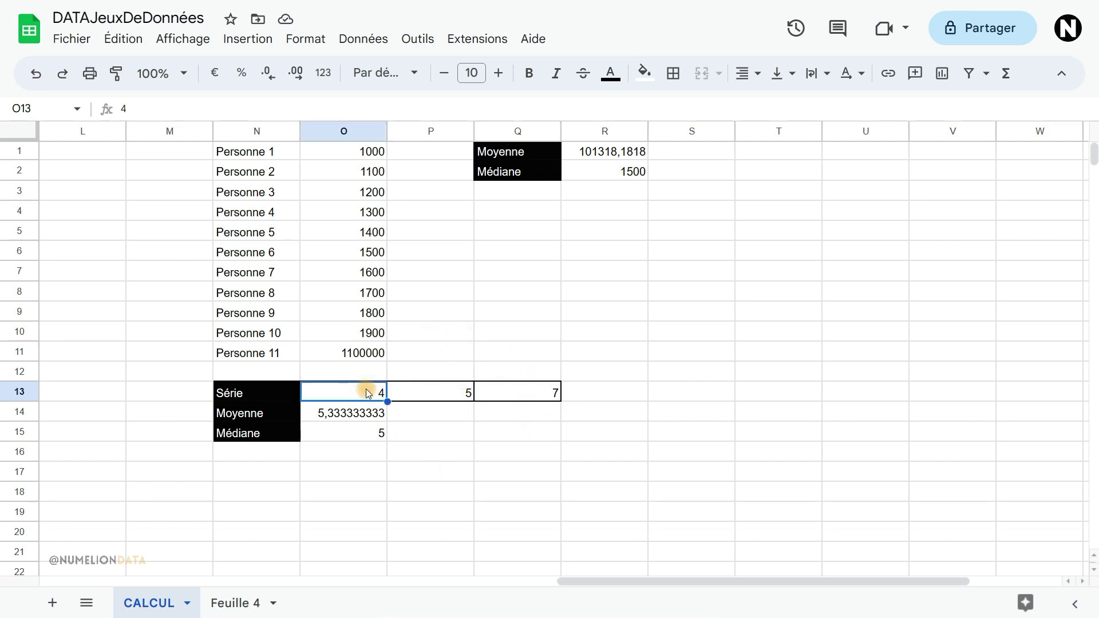
pyautogui.write('3')
pyautogui.press('BackSpace')
pyautogui.write('2')
pyautogui.press('Return')
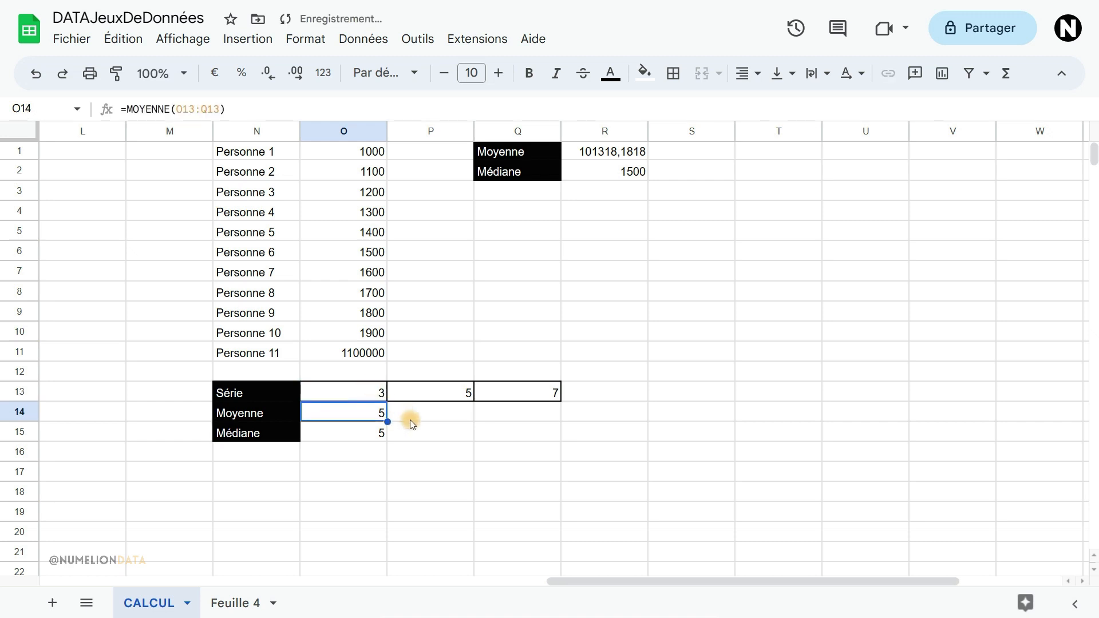
pyautogui.click(364, 430)
pyautogui.click(359, 418)
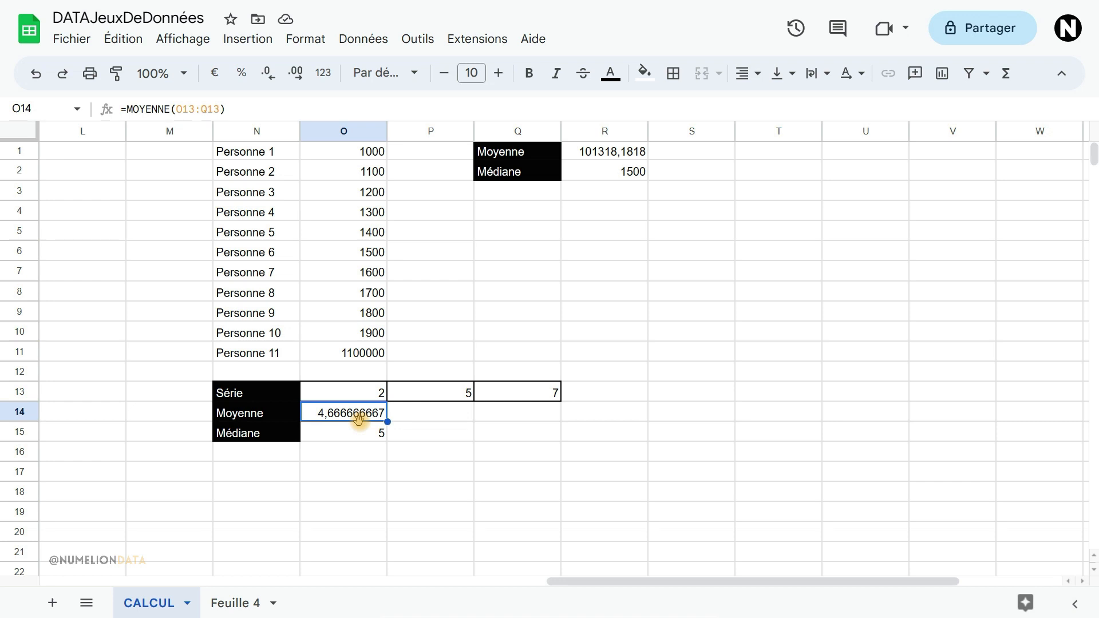
# Examine the Personne 1 to 11 list, its mean and median formulas, and the values on either side of Personne 6.
pyautogui.moveTo(245, 152); pyautogui.dragTo(362, 352)
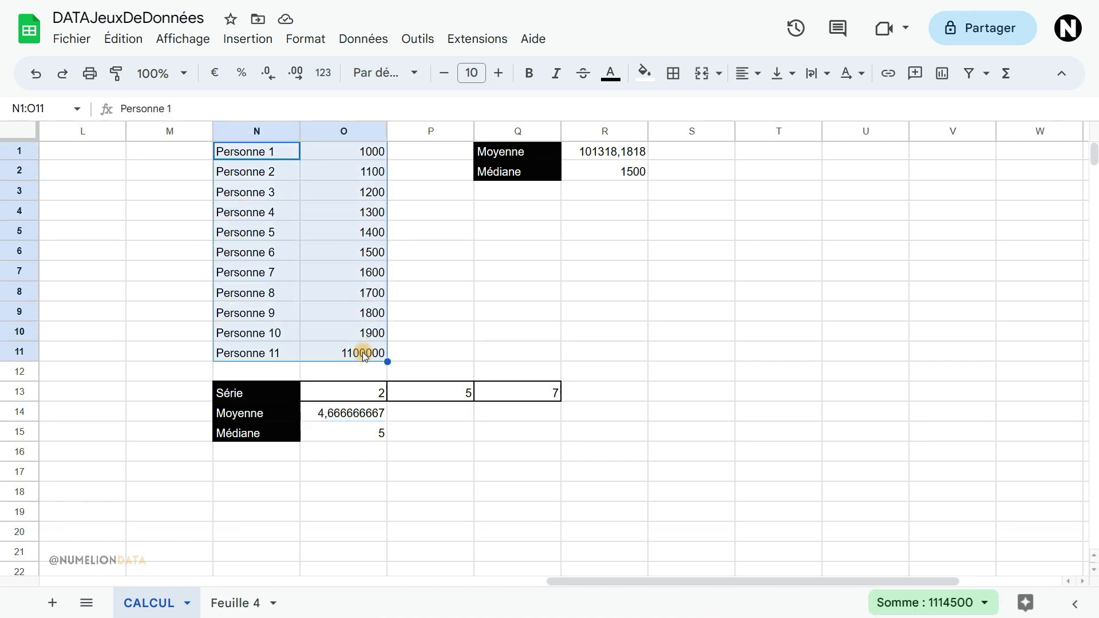
pyautogui.moveTo(257, 149); pyautogui.dragTo(350, 337)
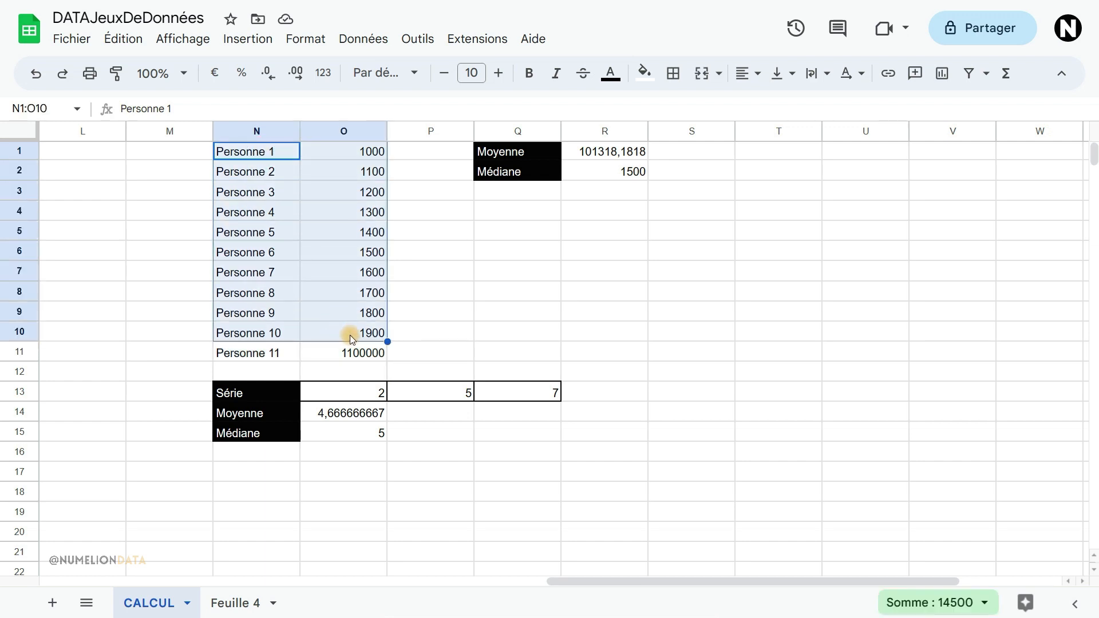
pyautogui.moveTo(267, 350); pyautogui.dragTo(308, 350)
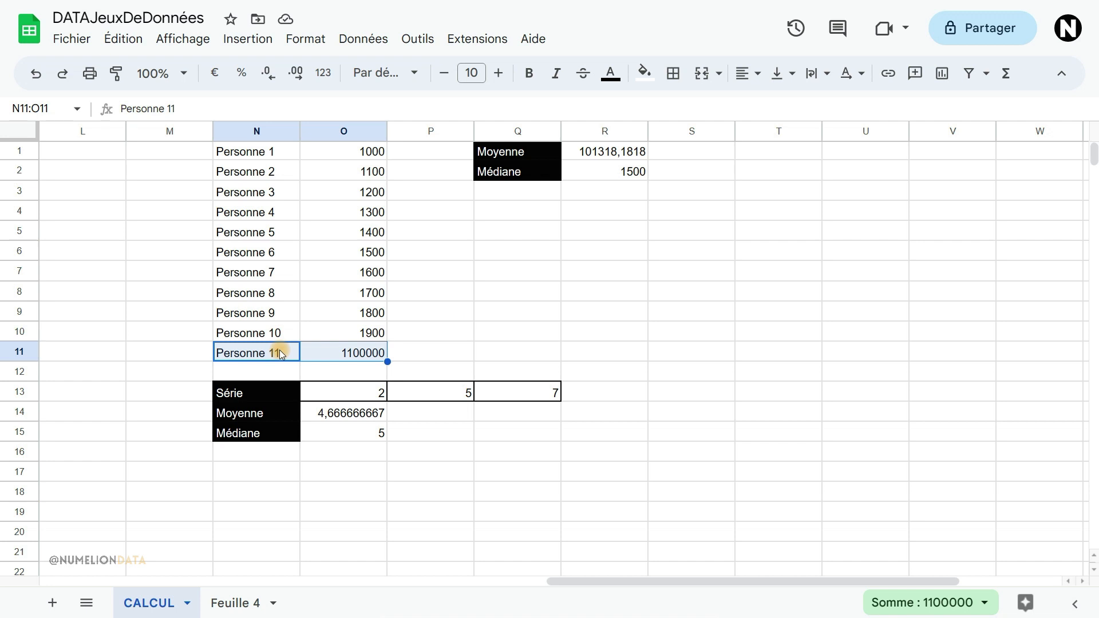
pyautogui.click(593, 153)
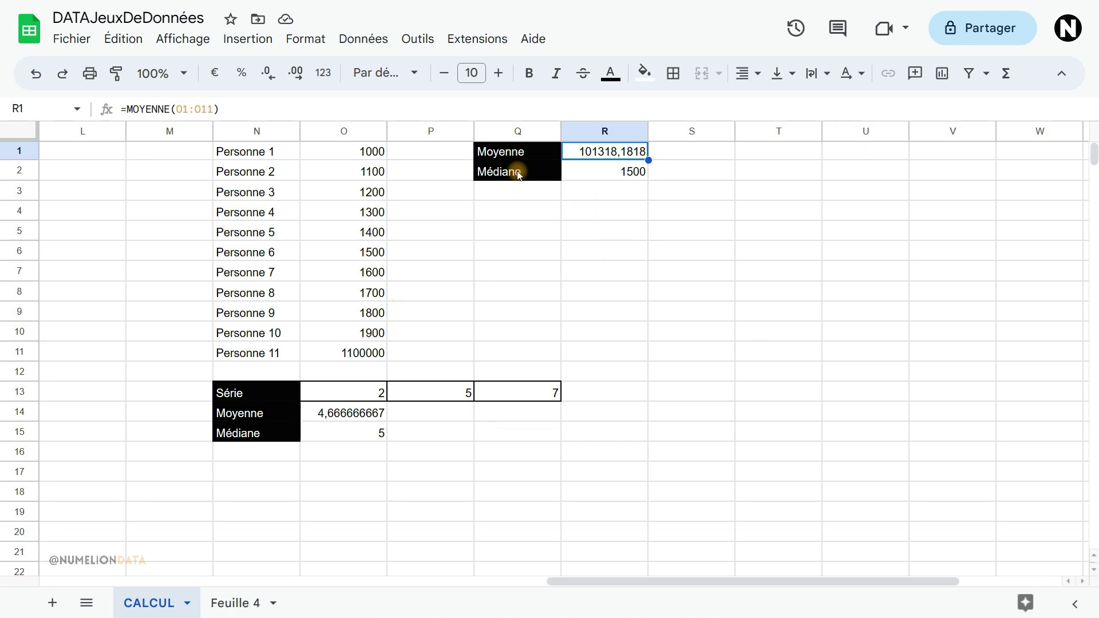
pyautogui.moveTo(515, 171); pyautogui.dragTo(589, 170)
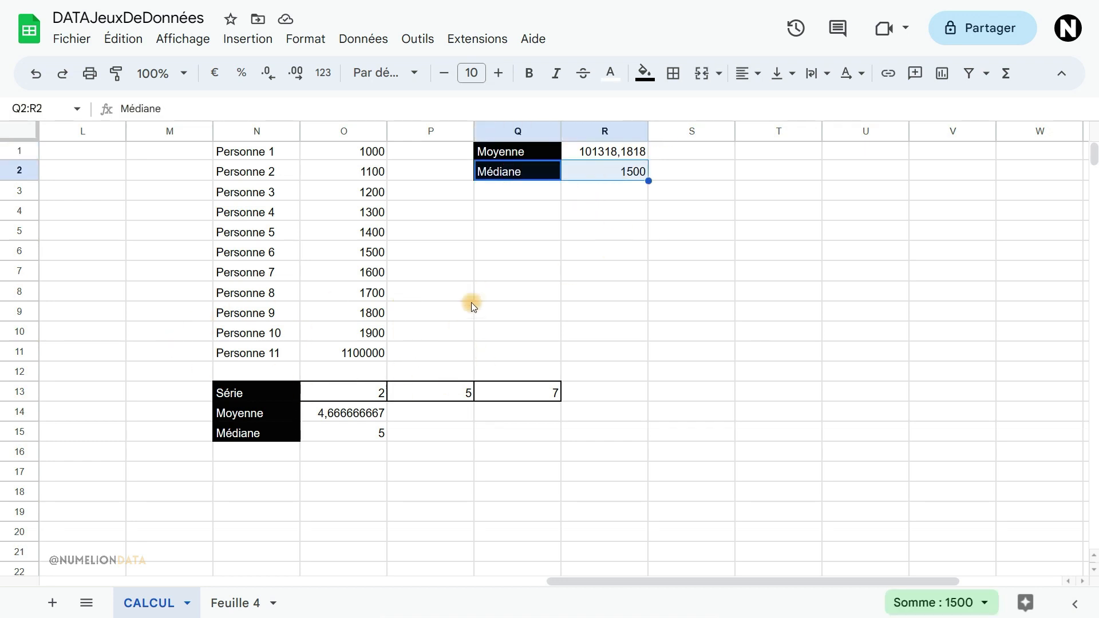
pyautogui.click(617, 171)
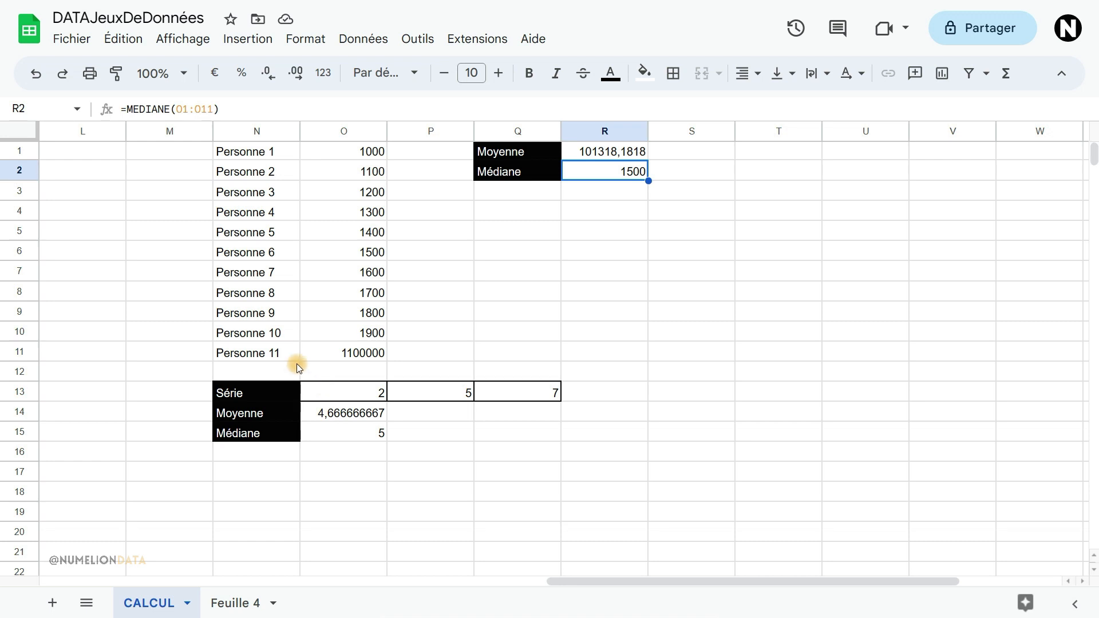
pyautogui.moveTo(246, 152); pyautogui.dragTo(248, 235)
pyautogui.moveTo(256, 282); pyautogui.dragTo(256, 353)
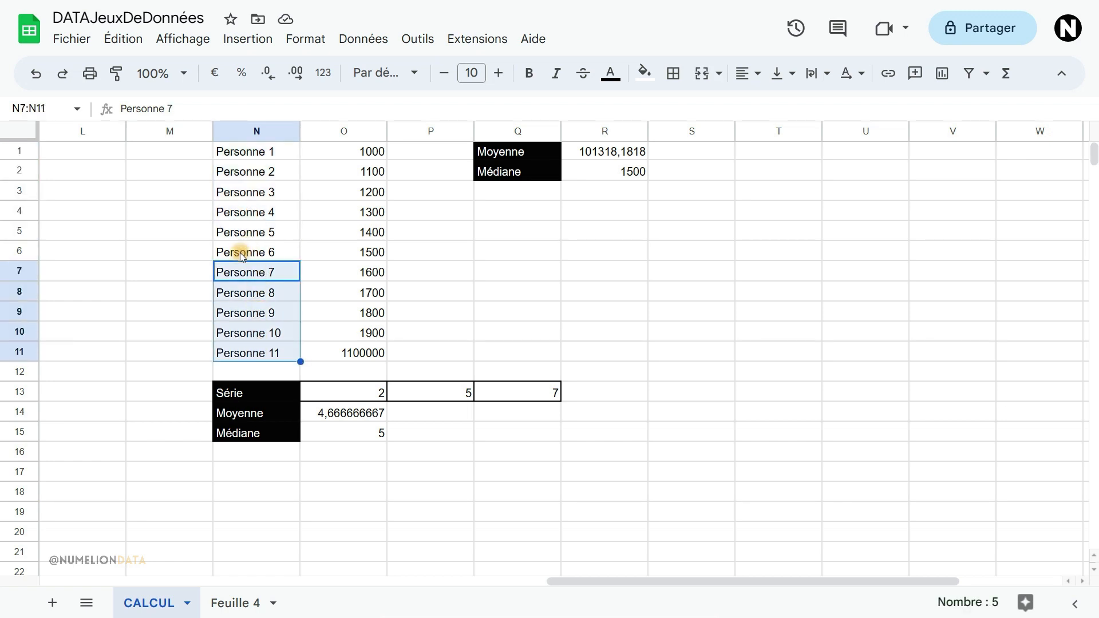
pyautogui.moveTo(242, 256); pyautogui.dragTo(309, 256)
pyautogui.moveTo(260, 152); pyautogui.dragTo(252, 334)
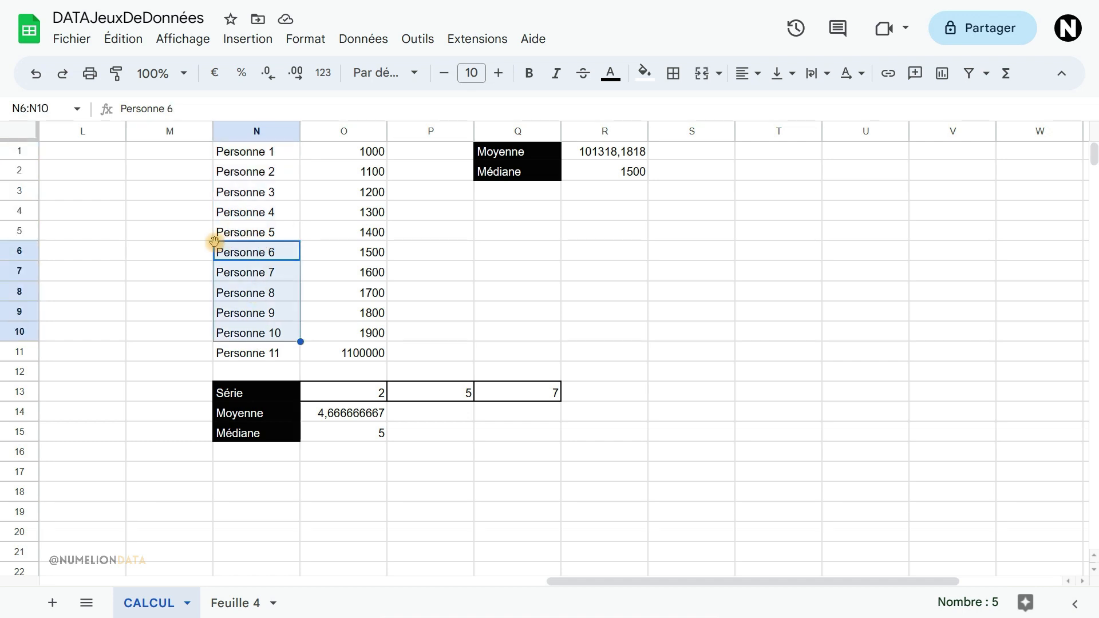
# Clear the Personne 11 entry in N11:O11 and compare the median with the two middle values in O5:O6.
pyautogui.moveTo(252, 355); pyautogui.dragTo(342, 353)
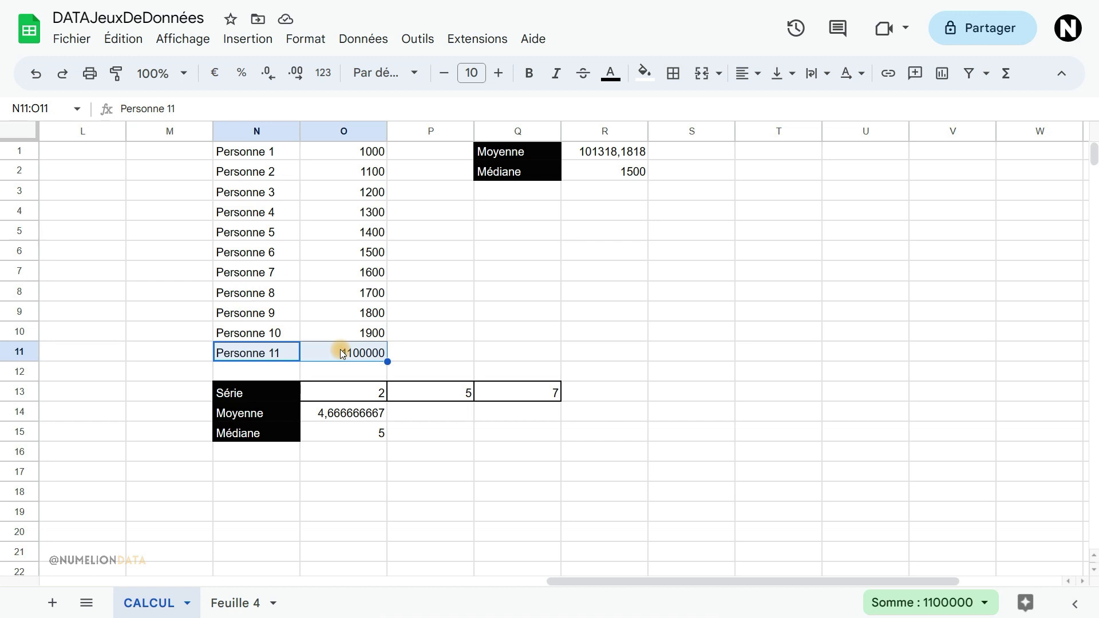
pyautogui.press('Delete')
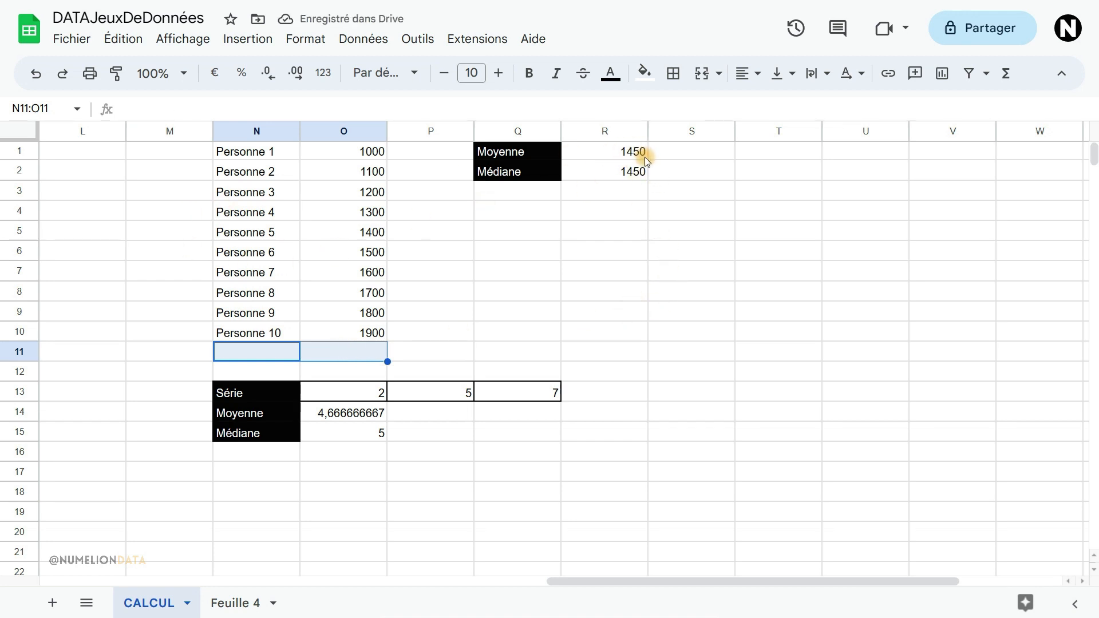
pyautogui.click(617, 174)
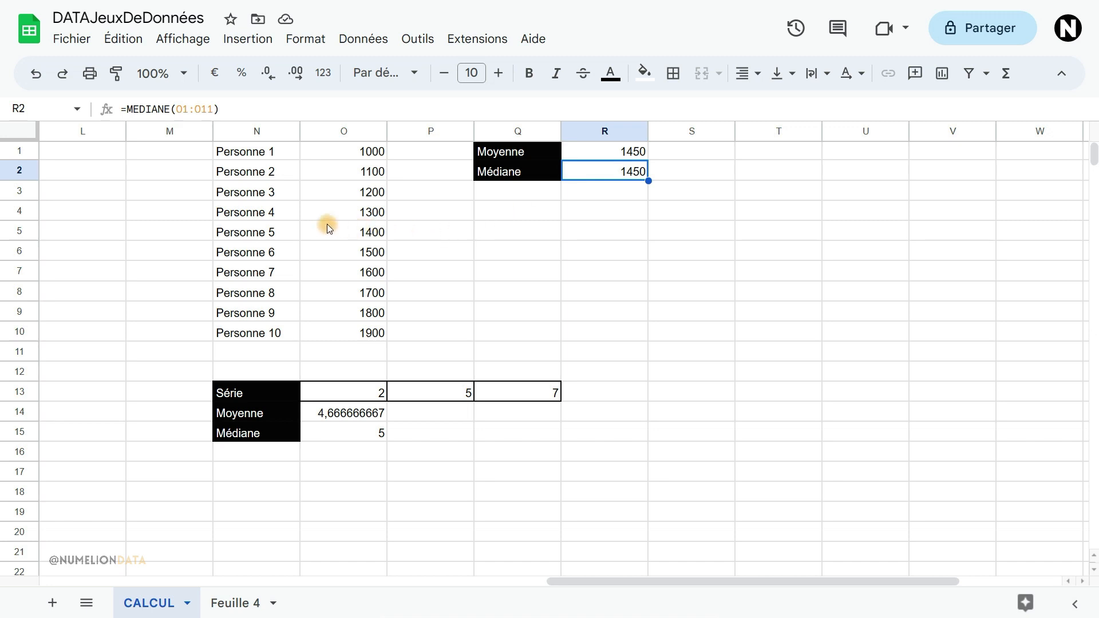
pyautogui.moveTo(366, 232); pyautogui.dragTo(369, 252)
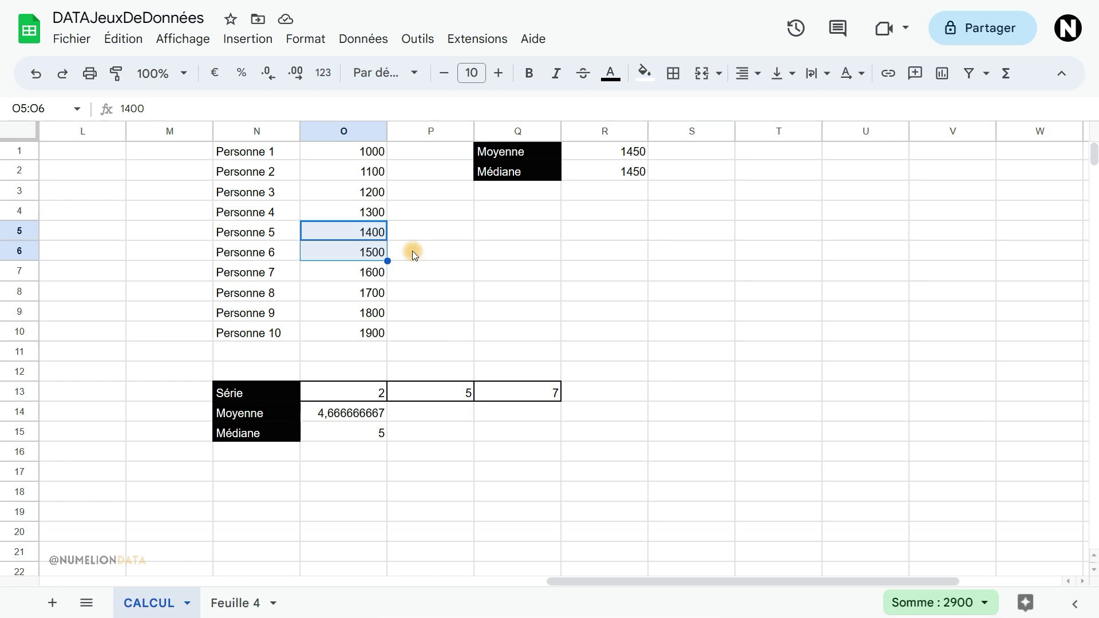
pyautogui.click(358, 233)
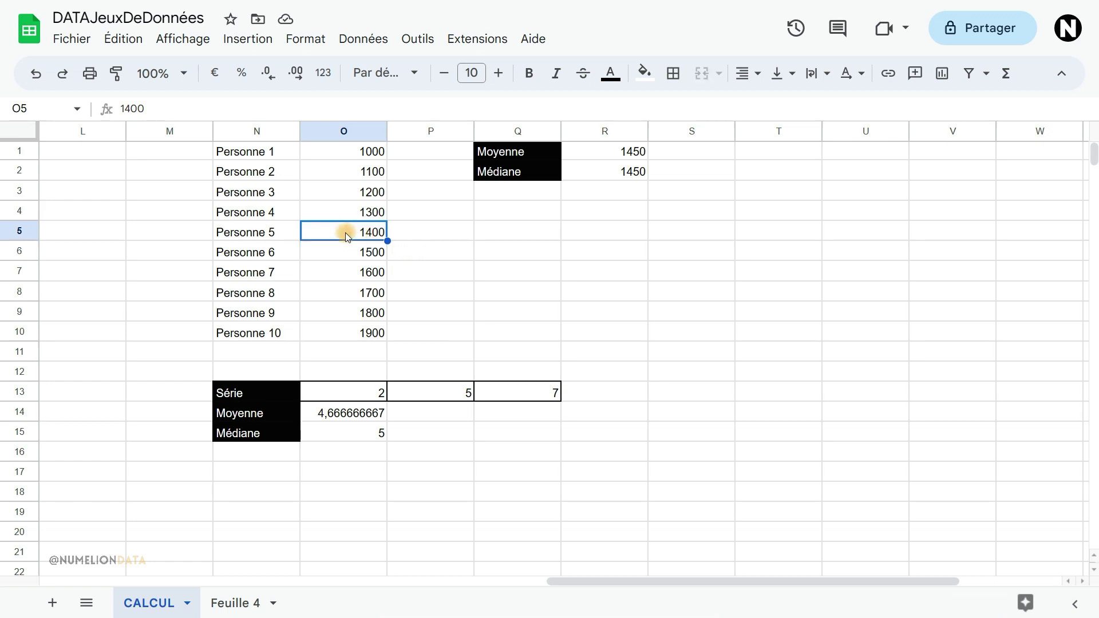
pyautogui.click(347, 248)
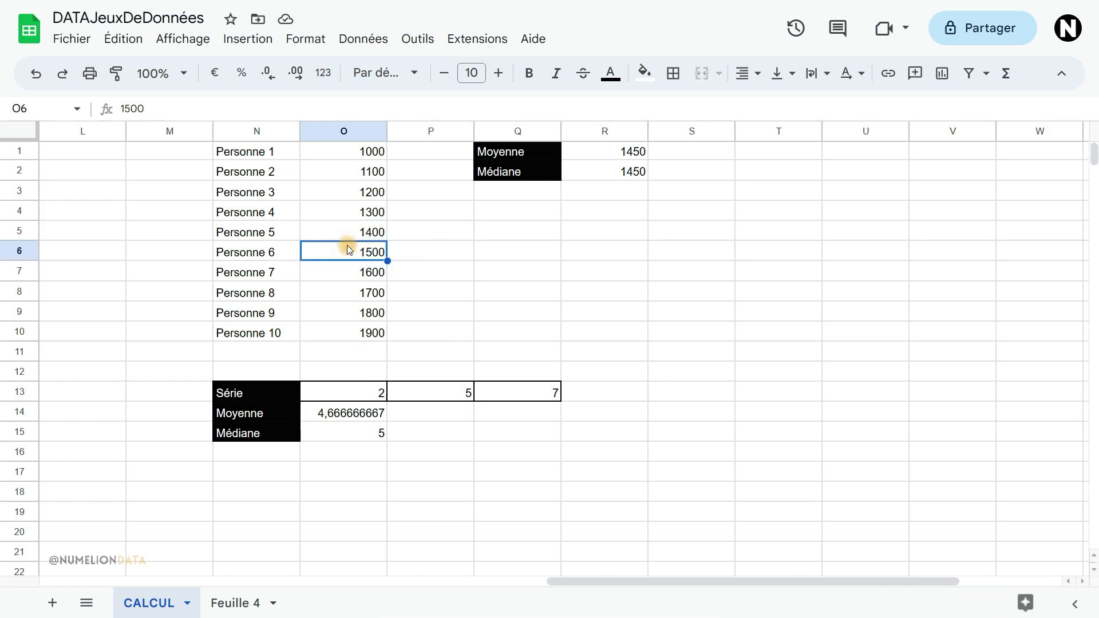
pyautogui.click(630, 174)
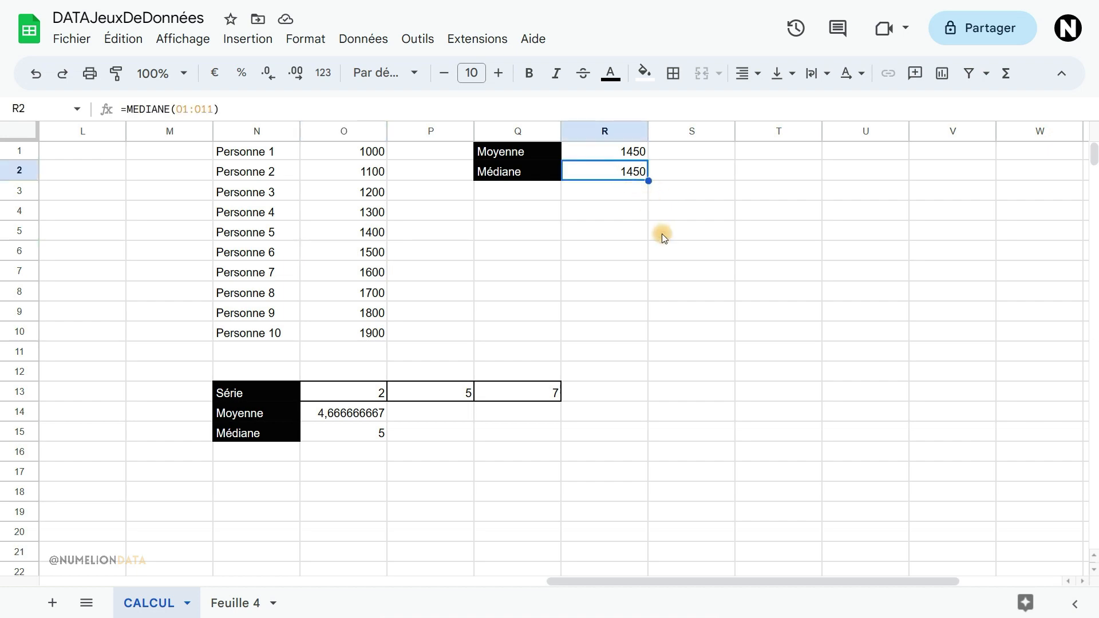
pyautogui.moveTo(571, 581); pyautogui.dragTo(105, 581)
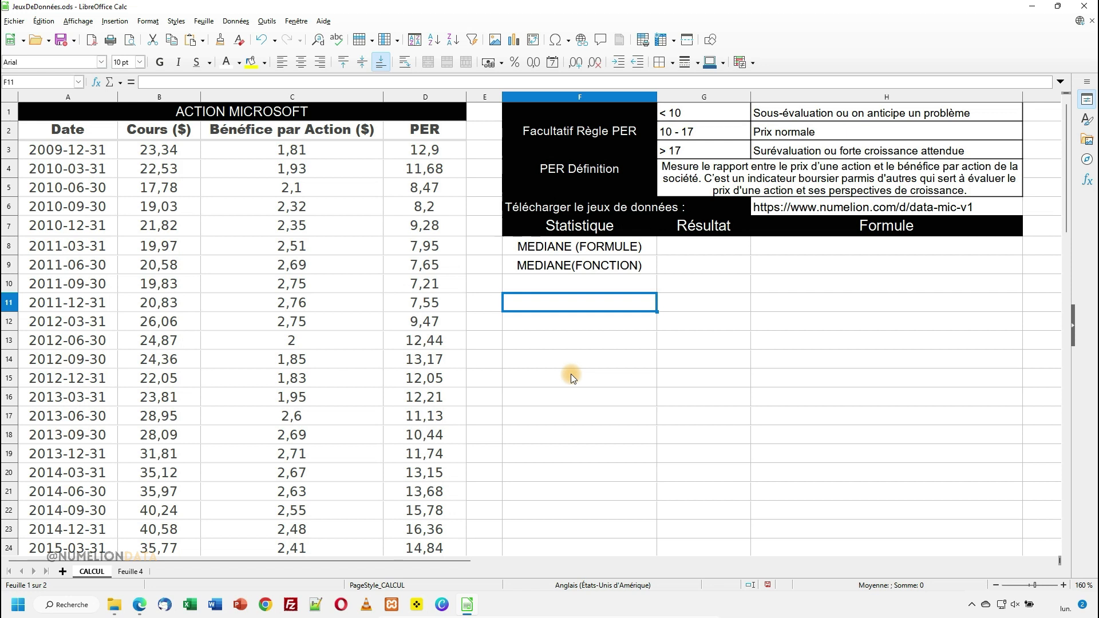
# In the LibreOffice Calc workbook, calculate the median of the PER column in G8 with the formula =MEDIANE(D3:D56).
pyautogui.click(685, 247)
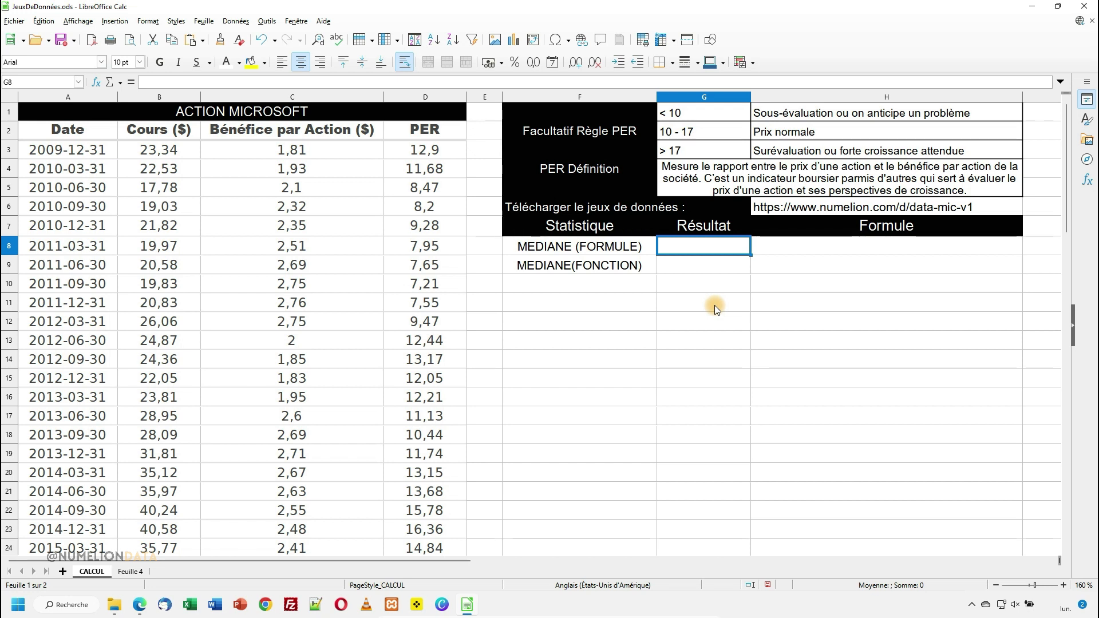
pyautogui.write('=')
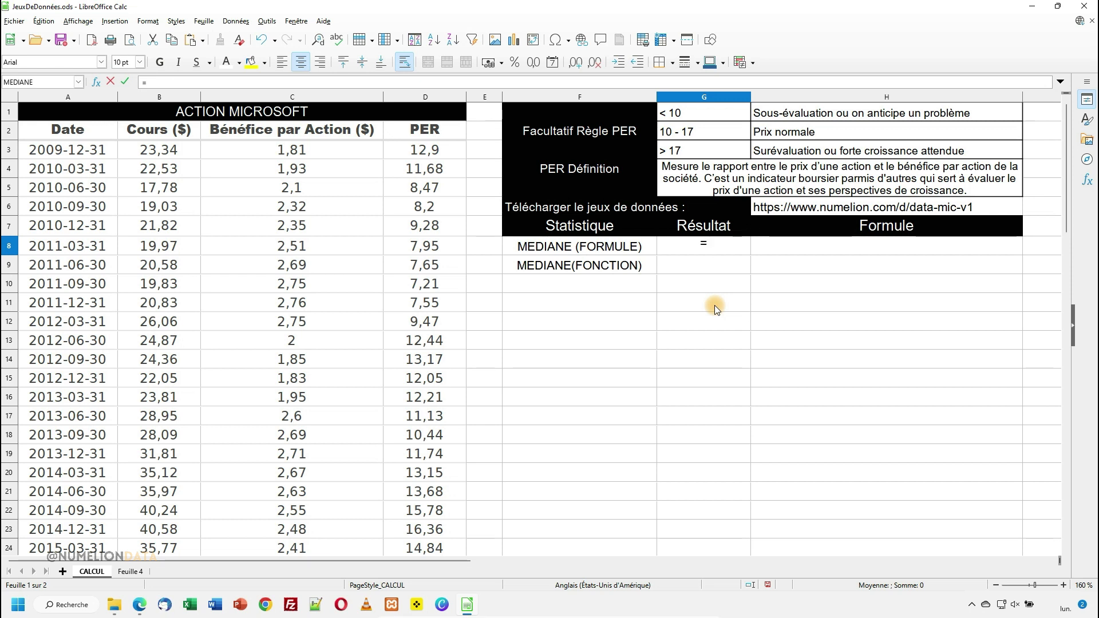
pyautogui.write('mediane')
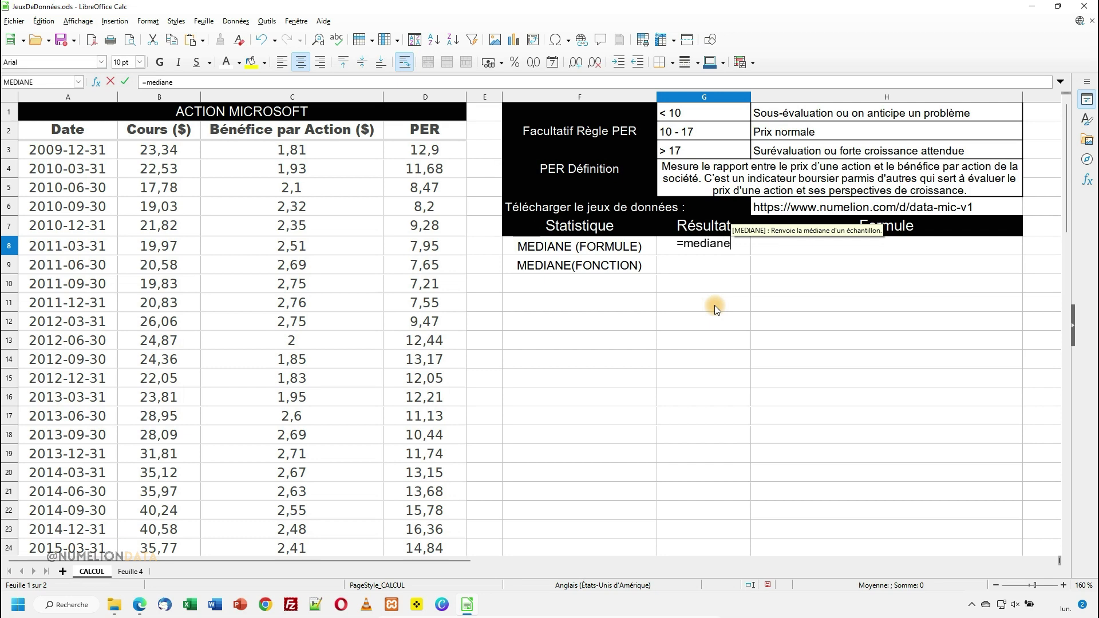
pyautogui.write('(')
pyautogui.click(425, 151)
pyautogui.moveTo(426, 171); pyautogui.dragTo(418, 418)
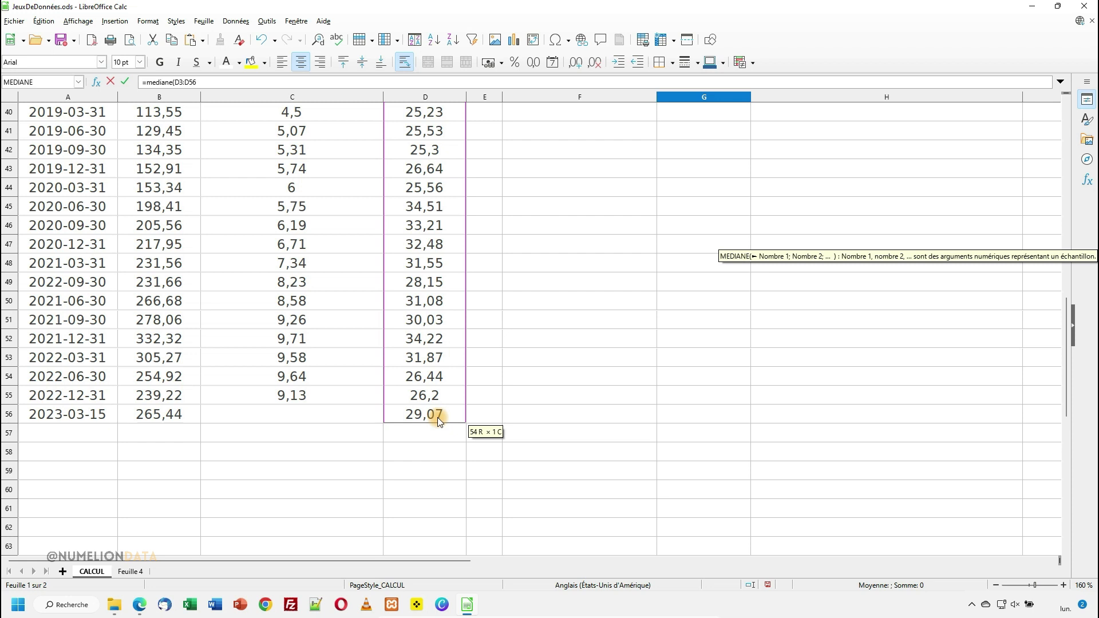
pyautogui.moveTo(437, 417); pyautogui.dragTo(438, 418)
pyautogui.press('Escape')
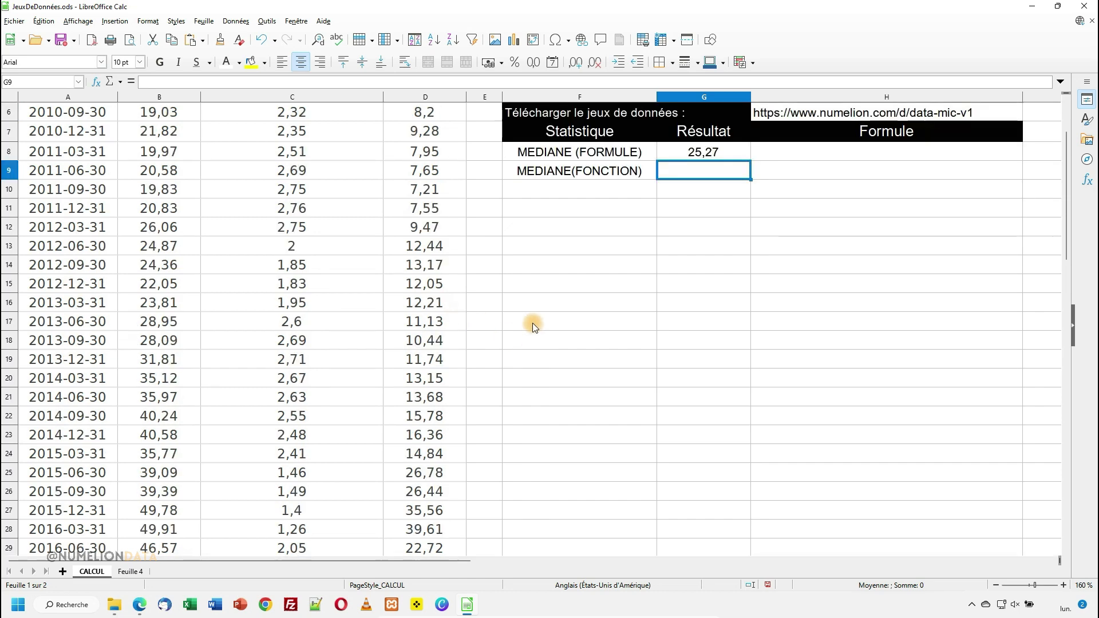
# Show extra decimal places for the median in G8, and return its display to two decimals.
pyautogui.scroll(2, 601, 318)
pyautogui.click(709, 247)
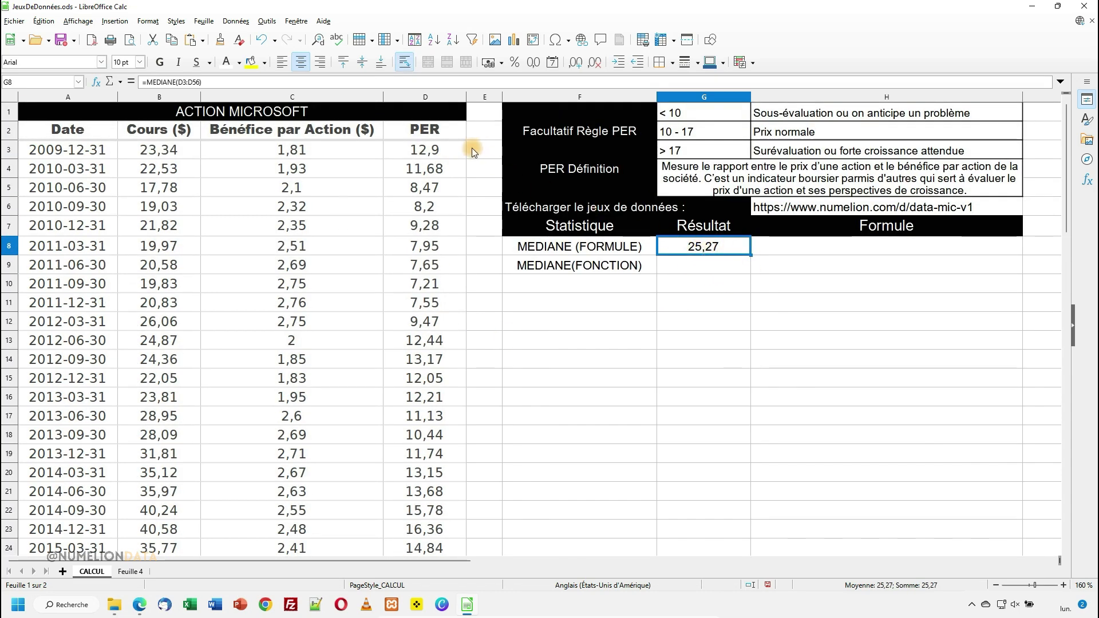
pyautogui.click(576, 62)
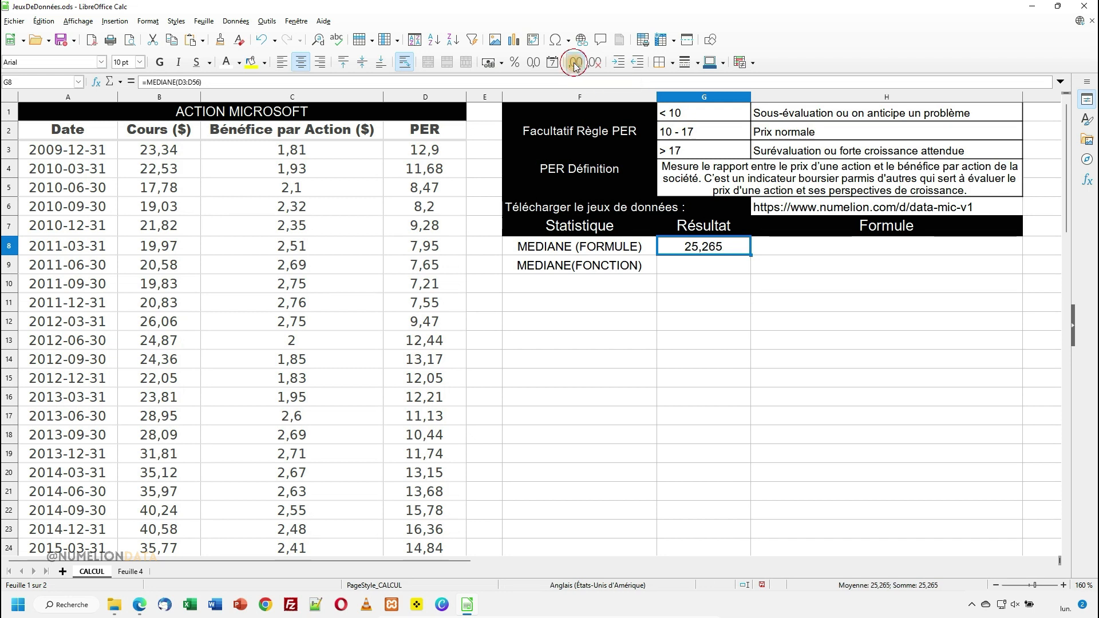
pyautogui.click(575, 61)
pyautogui.click(597, 64)
pyautogui.click(597, 64)
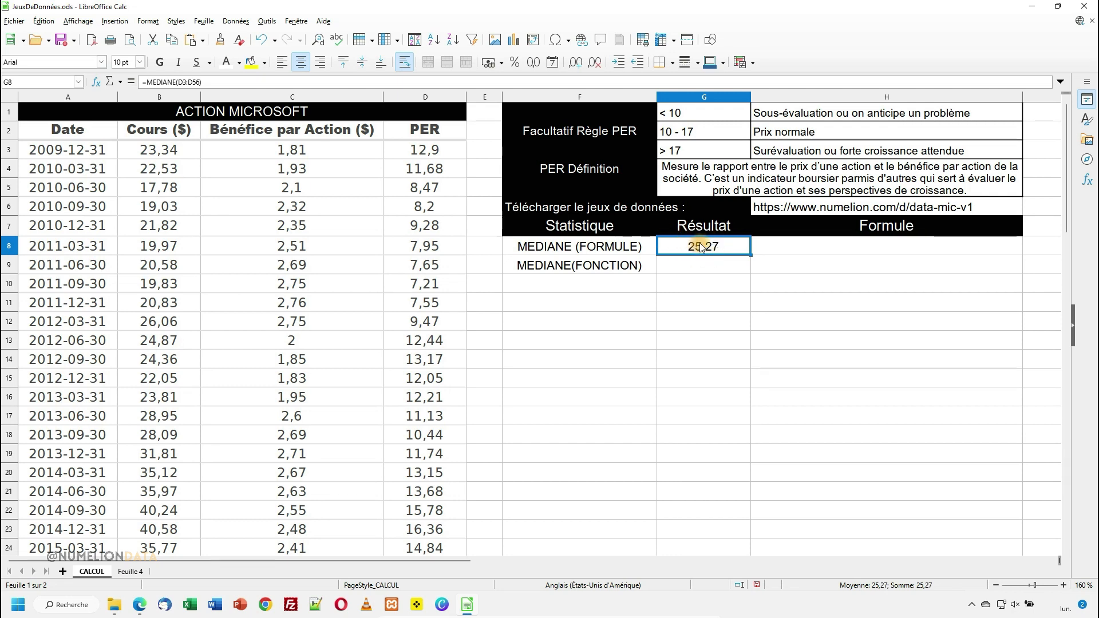
# Look through the PER column down to row 56 and record the formula text '=MEDIANE(D3:D56) in H8.
pyautogui.scroll(-8, 445, 422)
pyautogui.scroll(-4, 445, 423)
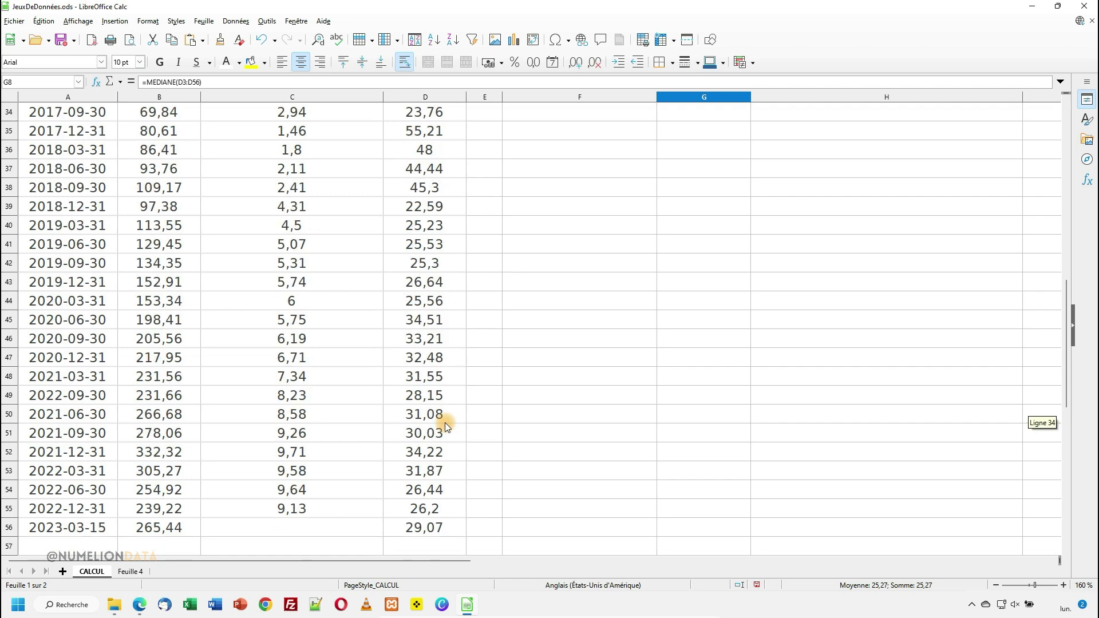
pyautogui.scroll(12, 659, 383)
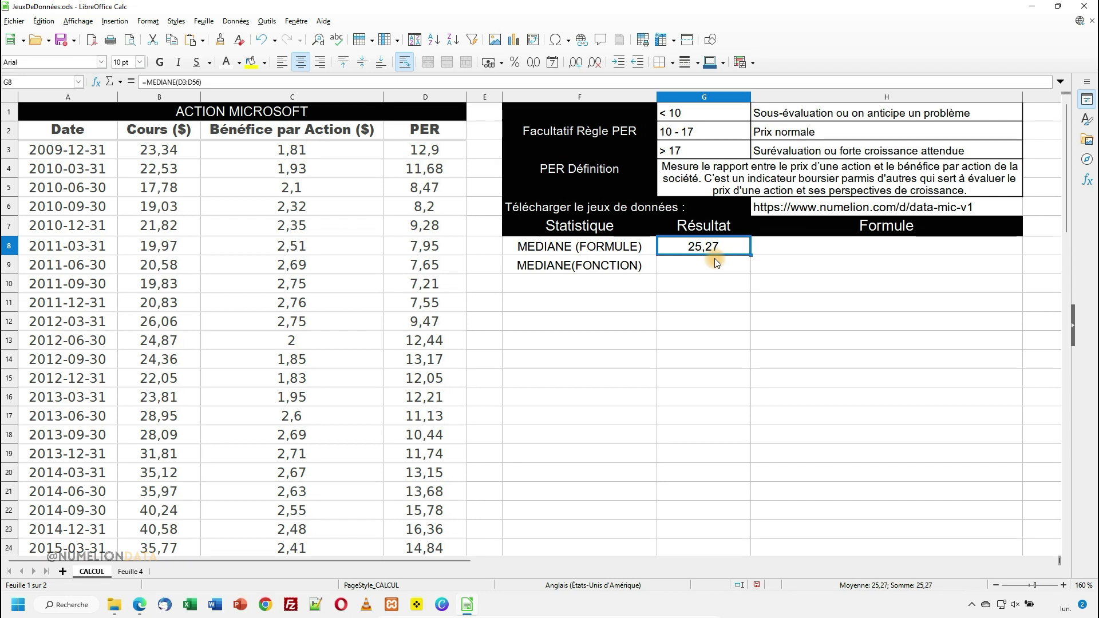
pyautogui.click(758, 248)
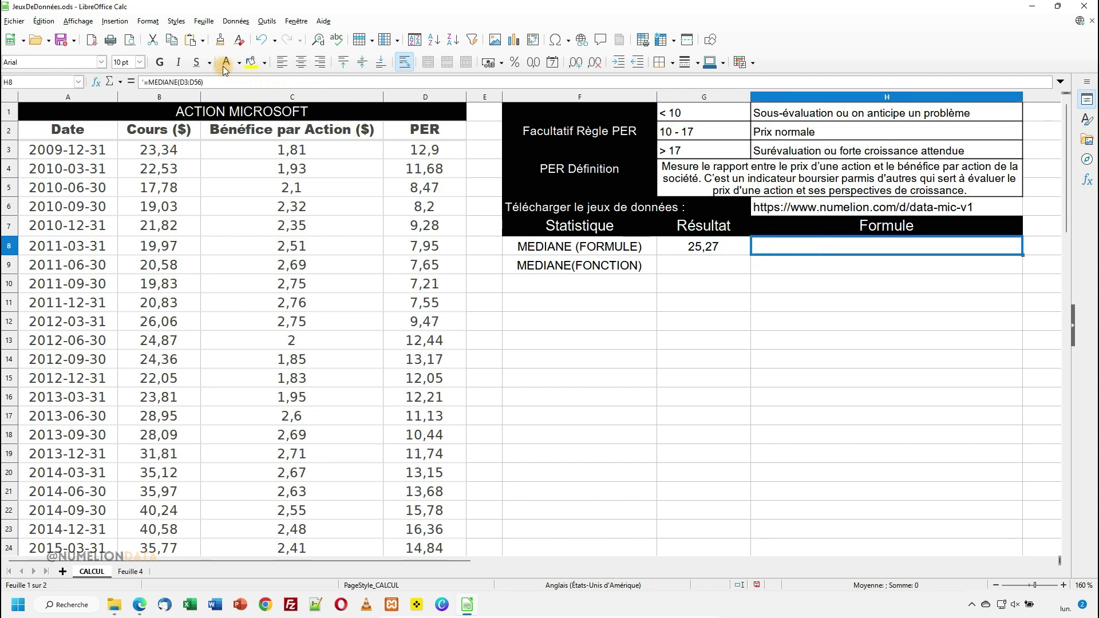
# Change the median formula in G8 to =MEDIANE(D3:D50;D52:D56) so that it skips D51, and review the result.
pyautogui.click(703, 246)
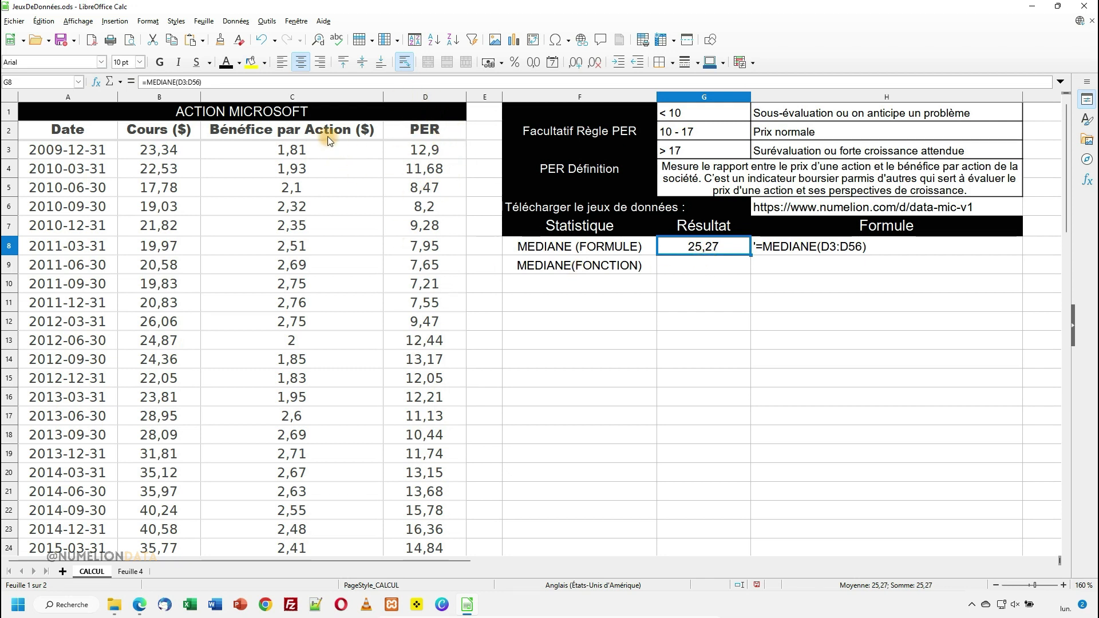
pyautogui.click(200, 82)
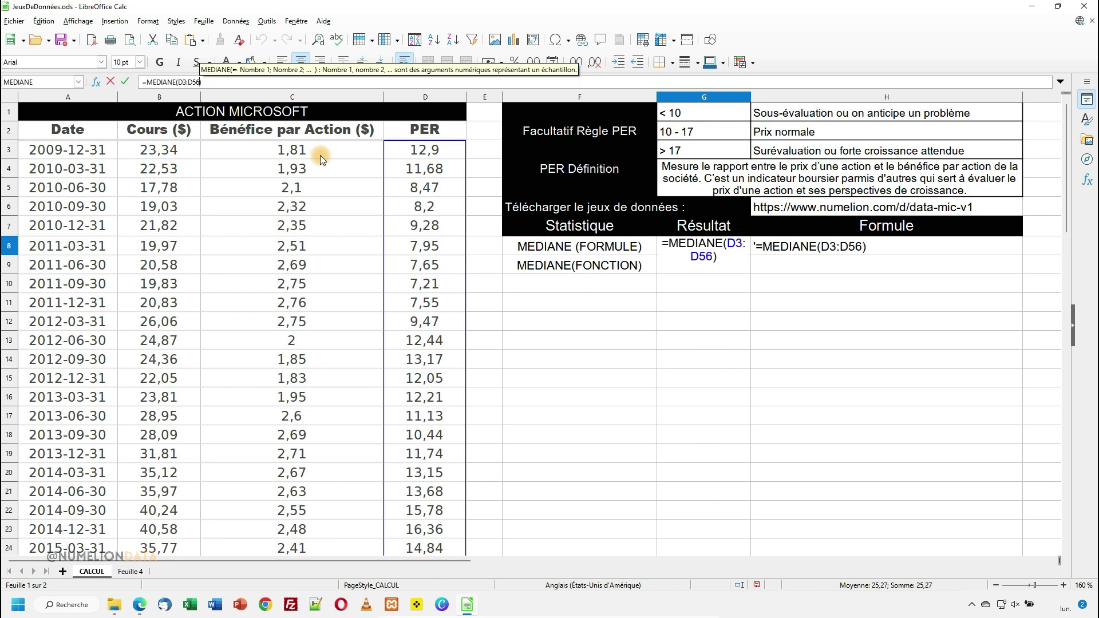
pyautogui.press('BackSpace')
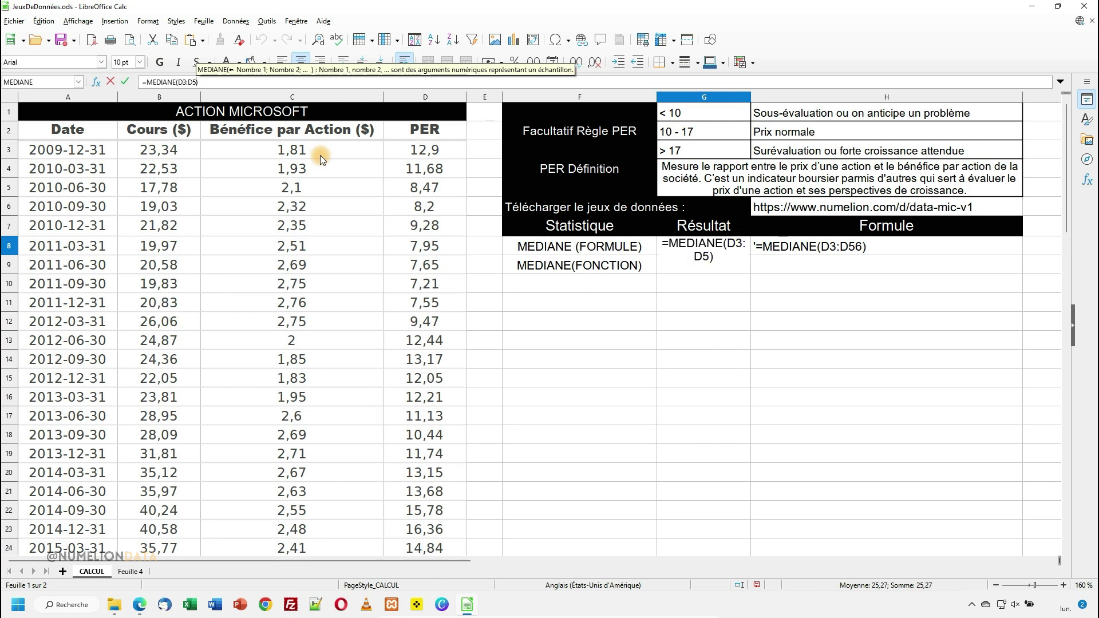
pyautogui.write('0')
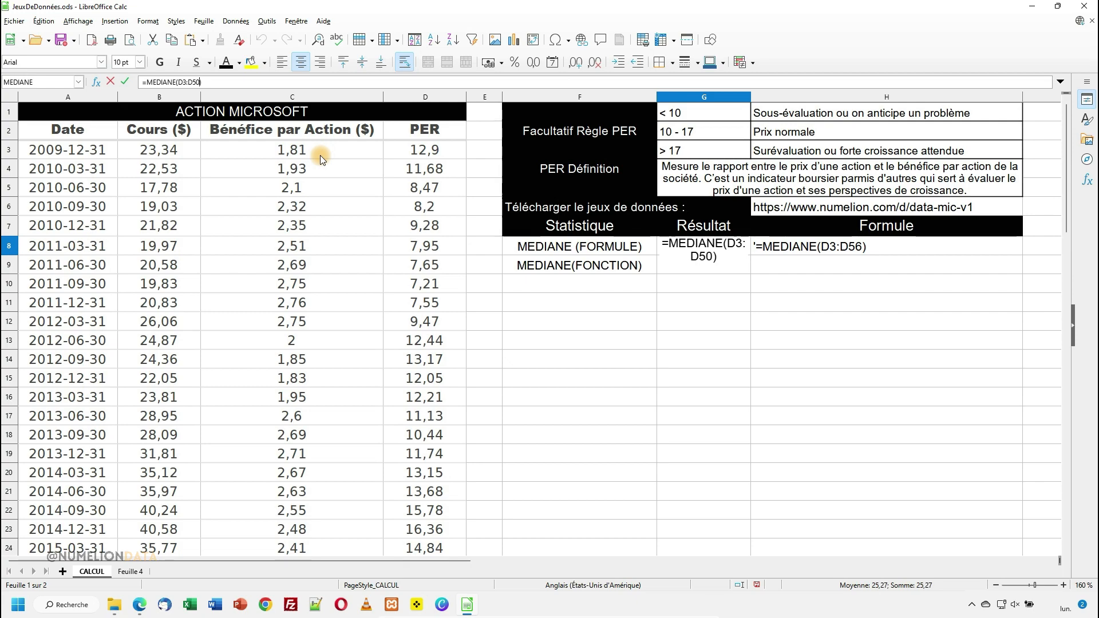
pyautogui.write(';')
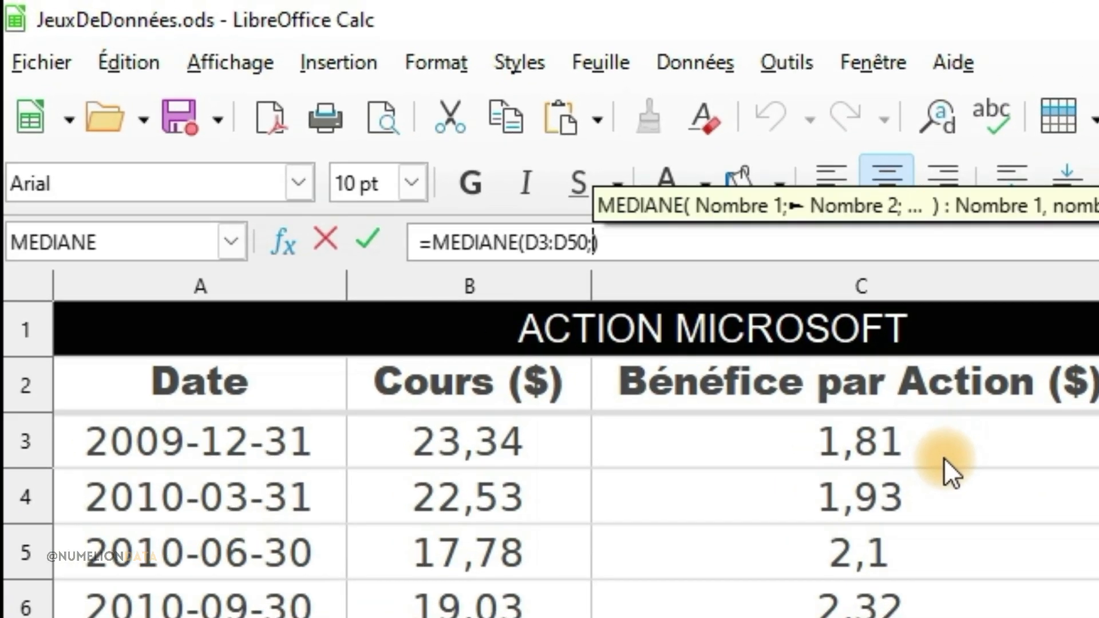
pyautogui.write('D52')
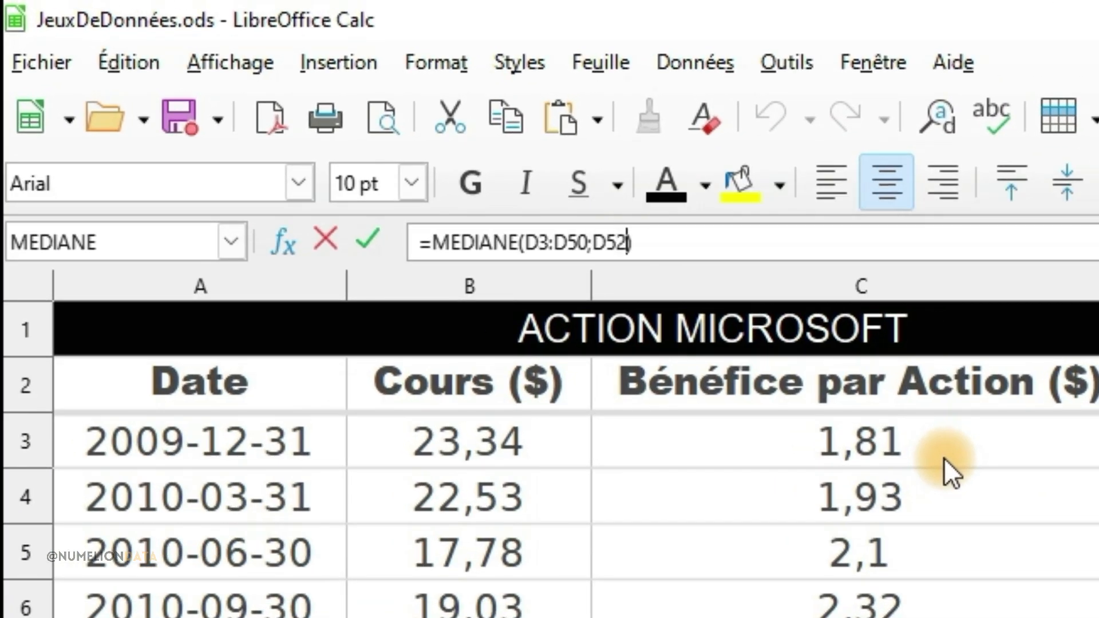
pyautogui.write(':D56')
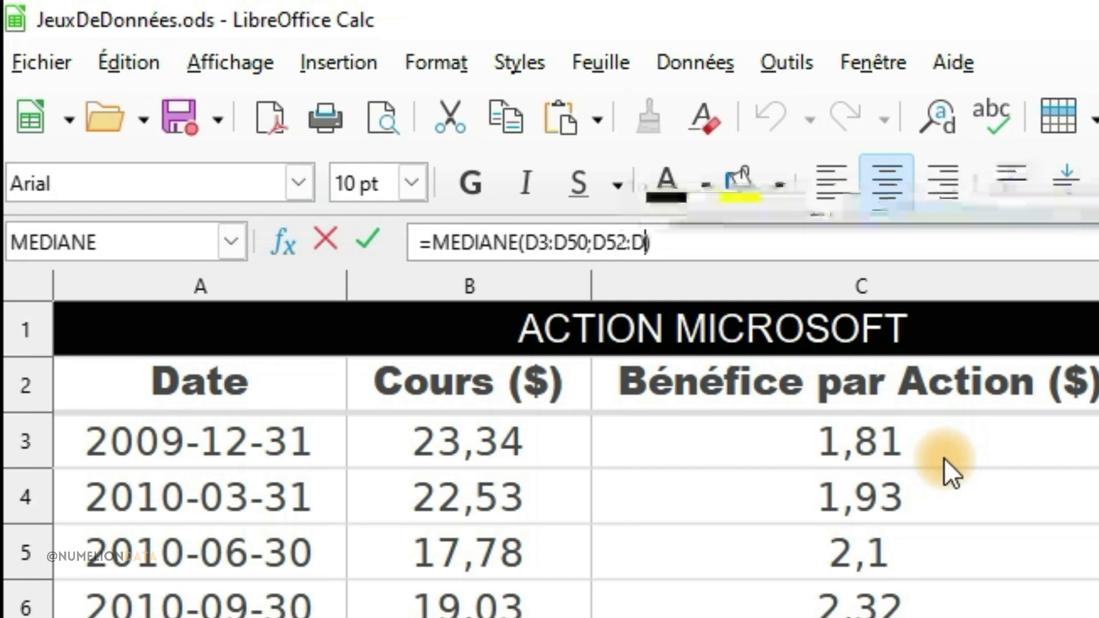
pyautogui.press('Return')
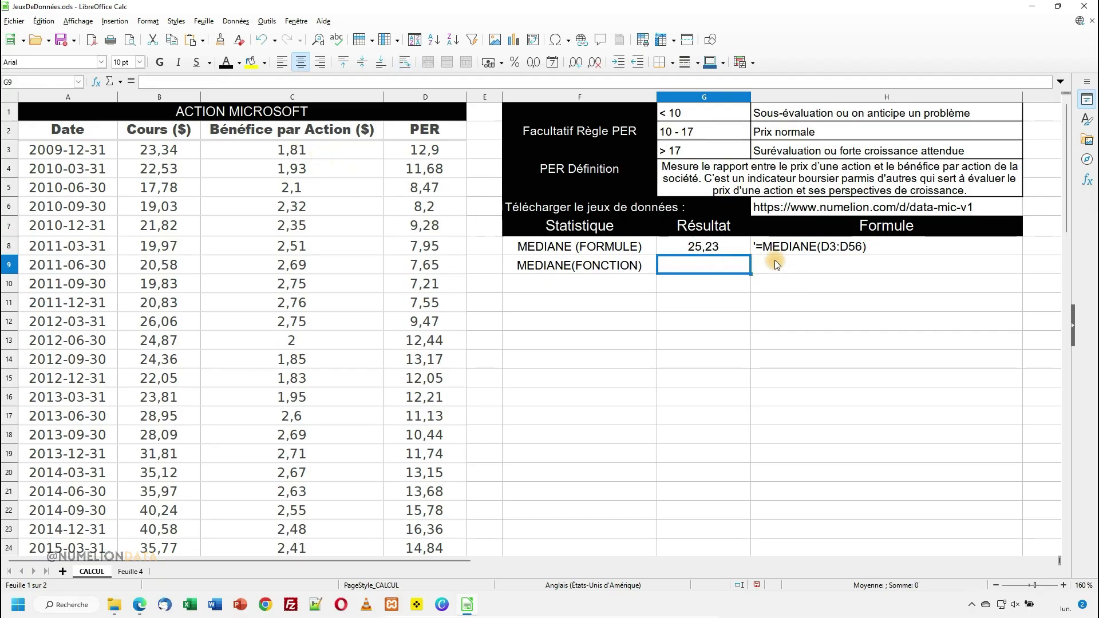
pyautogui.click(707, 246)
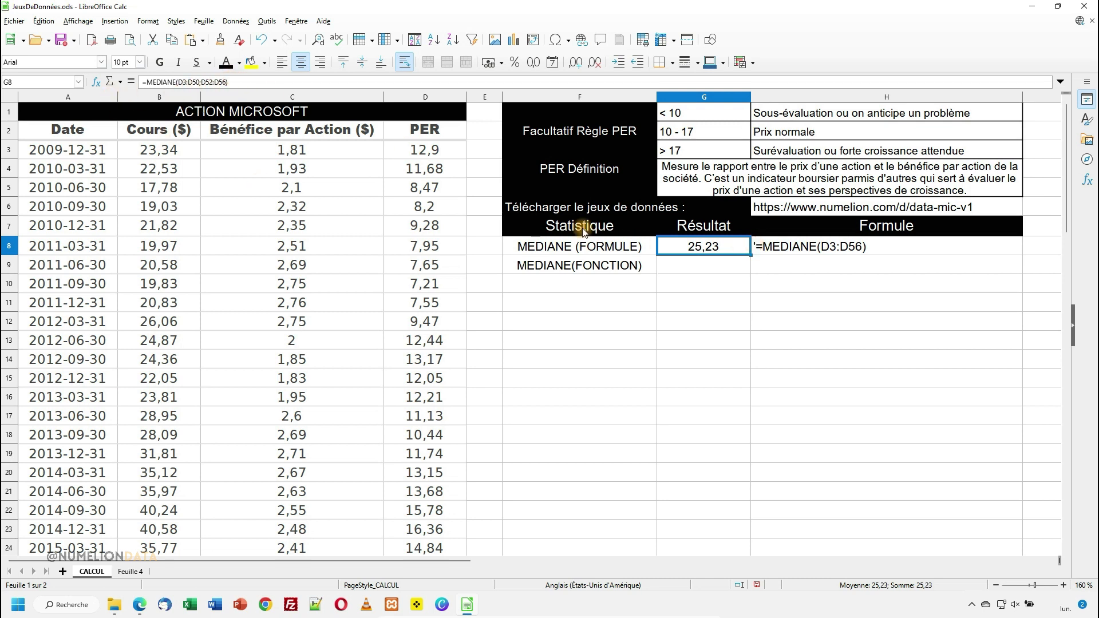
# Open the function wizard for G9, search for mediane and insert the MEDIANE function.
pyautogui.click(705, 270)
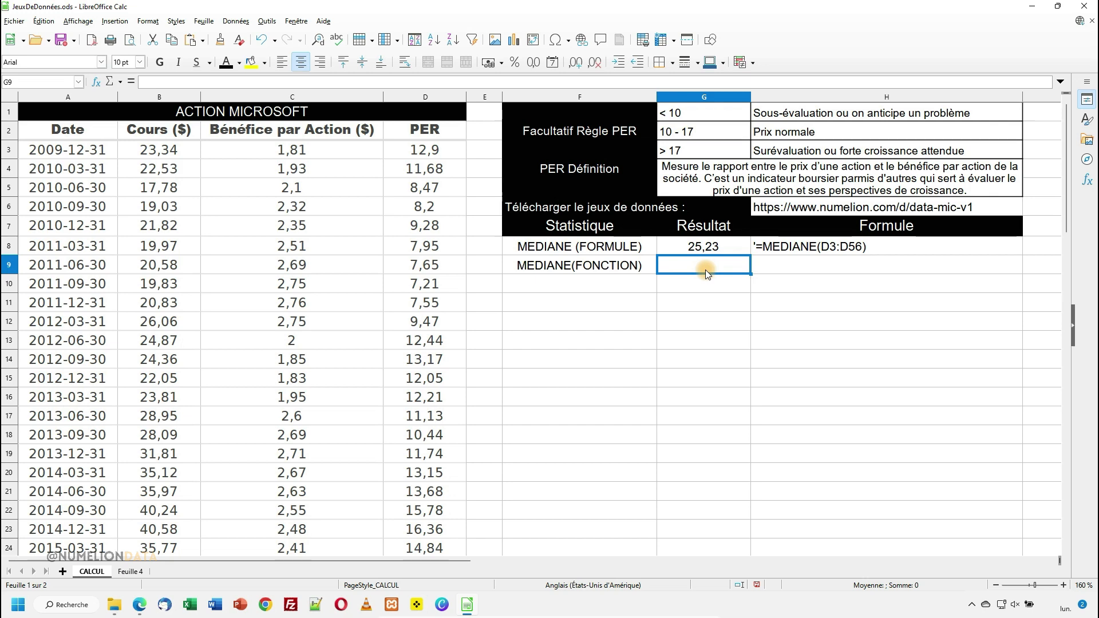
pyautogui.click(96, 80)
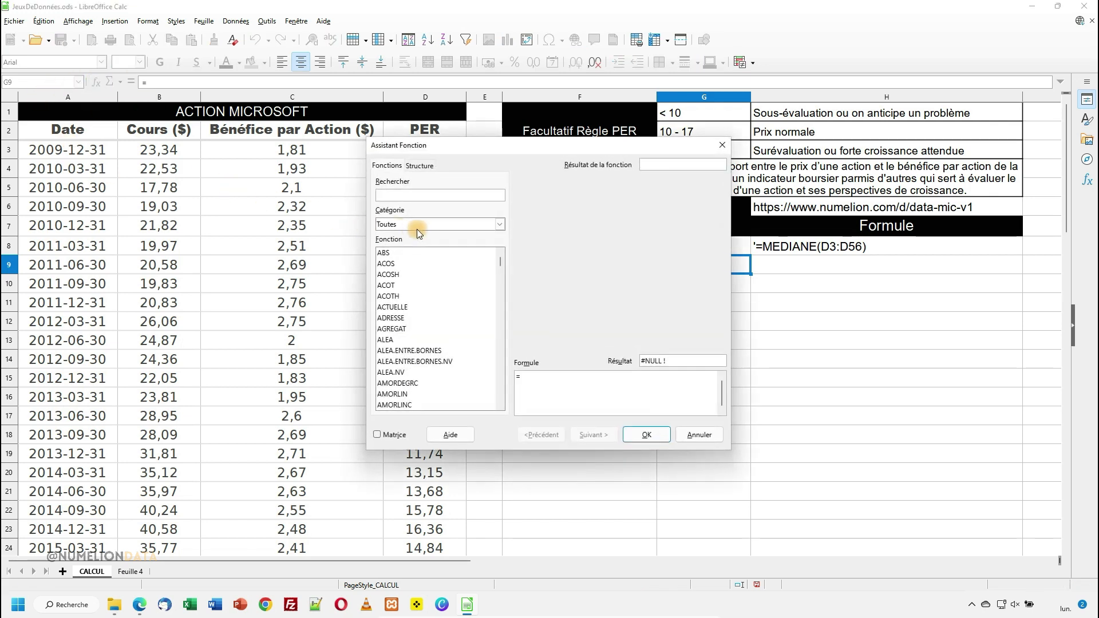
pyautogui.moveTo(451, 140); pyautogui.dragTo(197, 213)
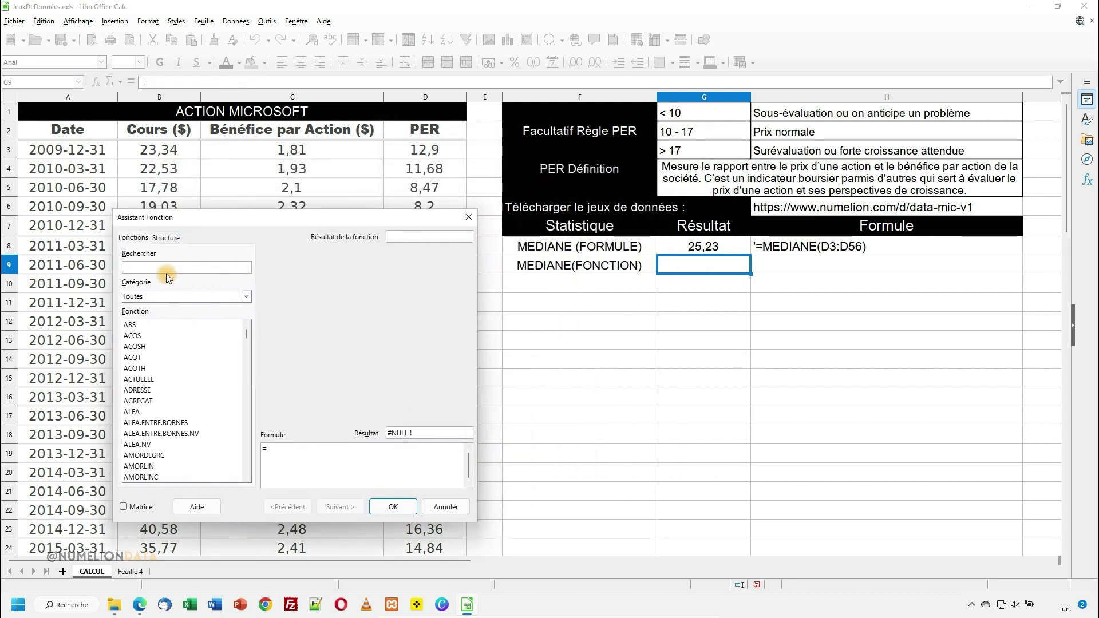
pyautogui.write('mediane')
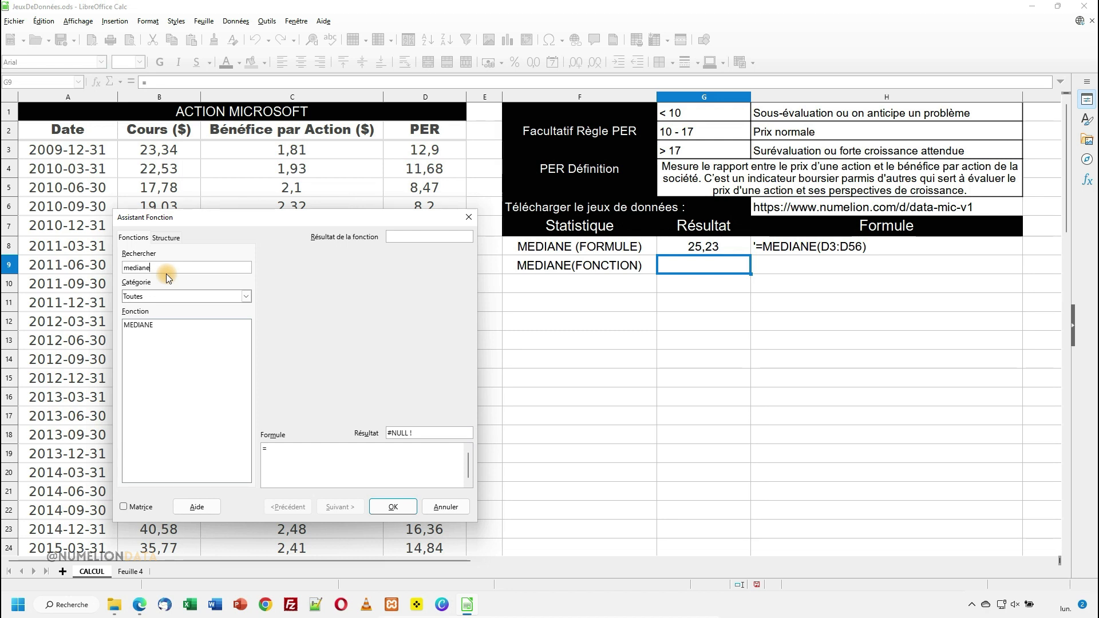
pyautogui.click(135, 325)
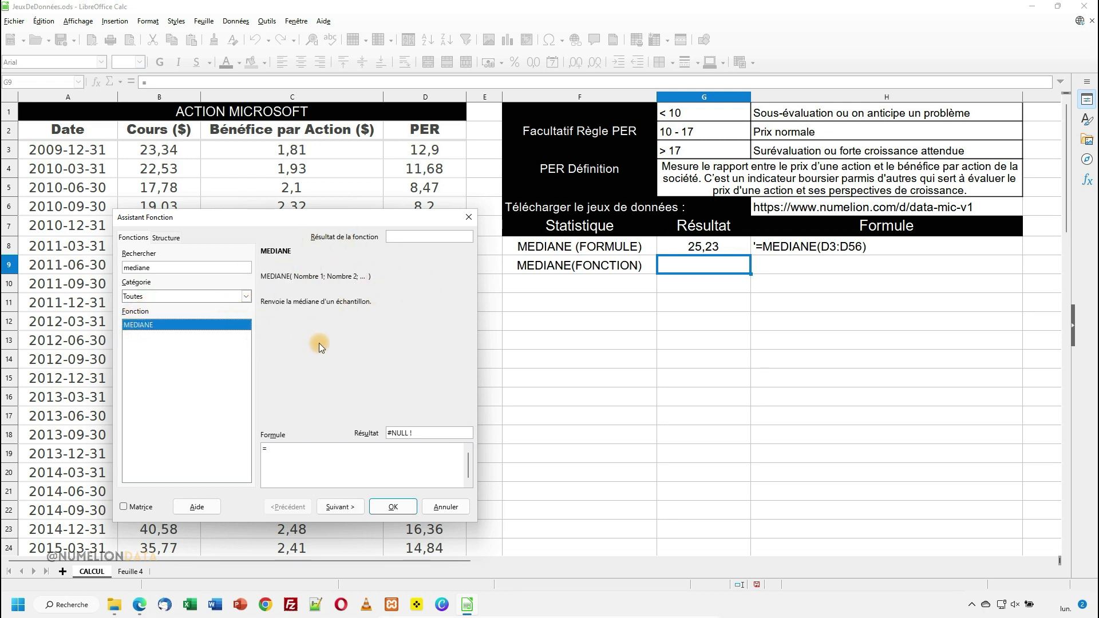
pyautogui.doubleClick(152, 325)
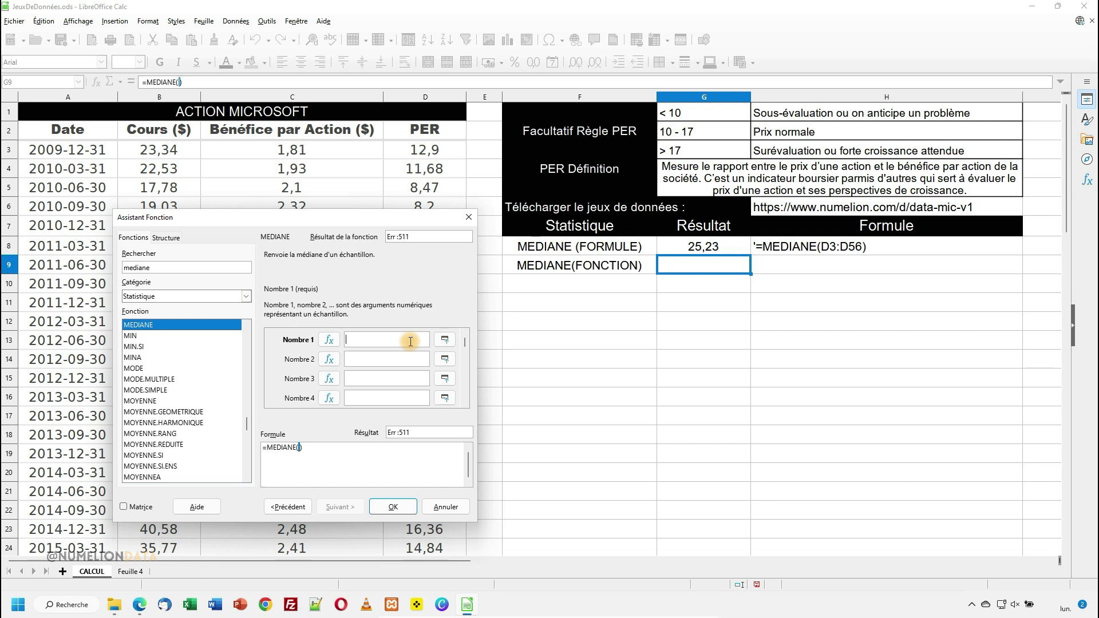
# Set Nombre 1 of MEDIANE to D3:D56, check the formula and its preview result, and apply it to G9.
pyautogui.write('D3:D56')
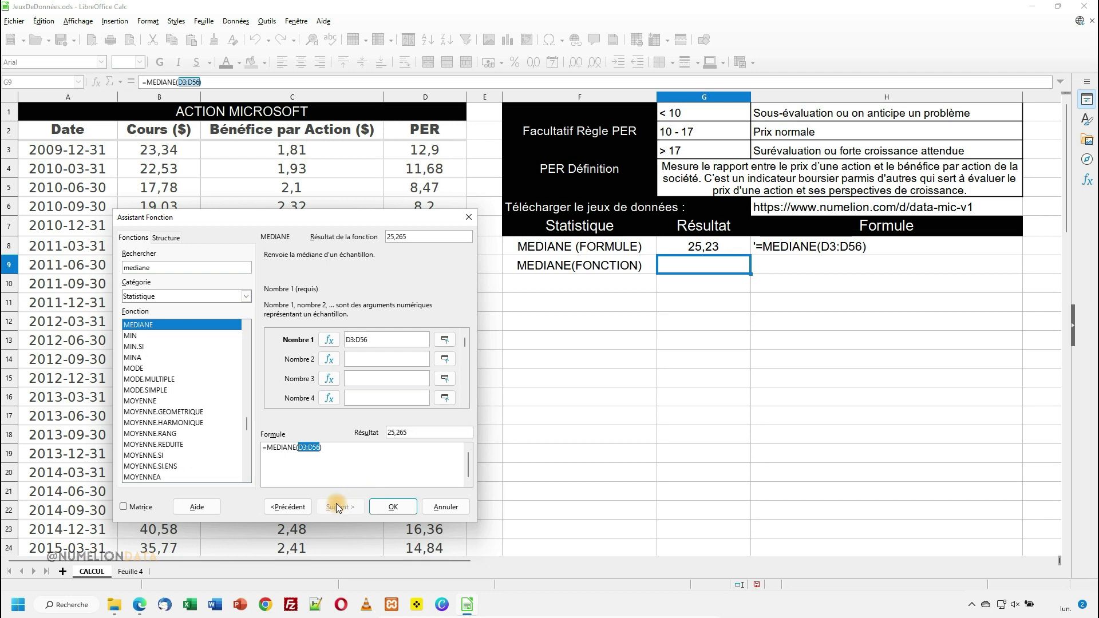
pyautogui.click(337, 452)
pyautogui.click(337, 452)
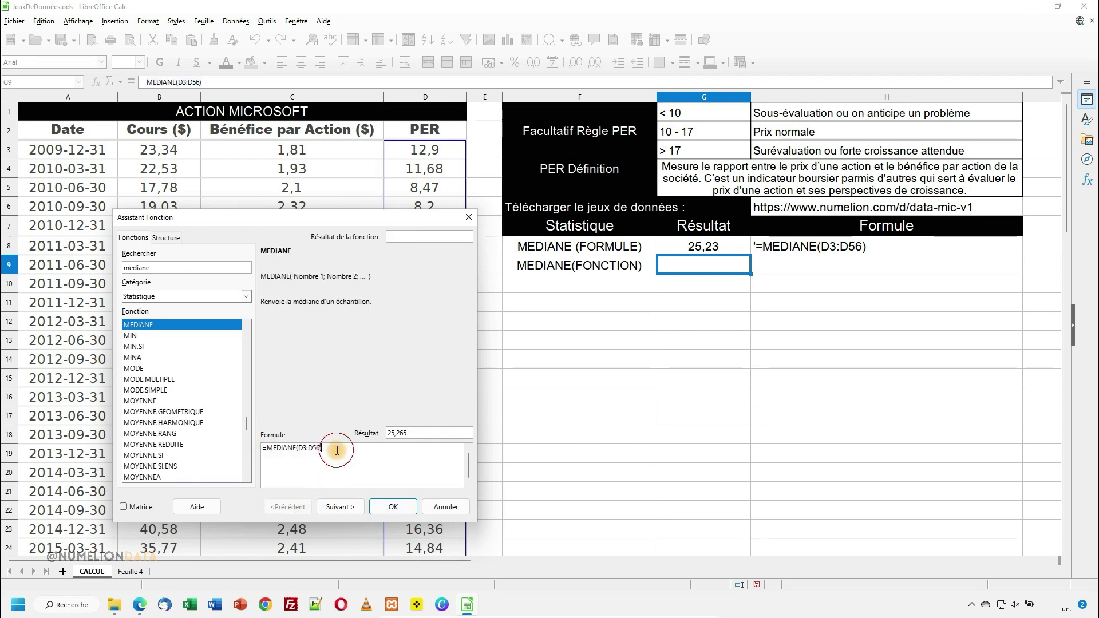
pyautogui.doubleClick(144, 324)
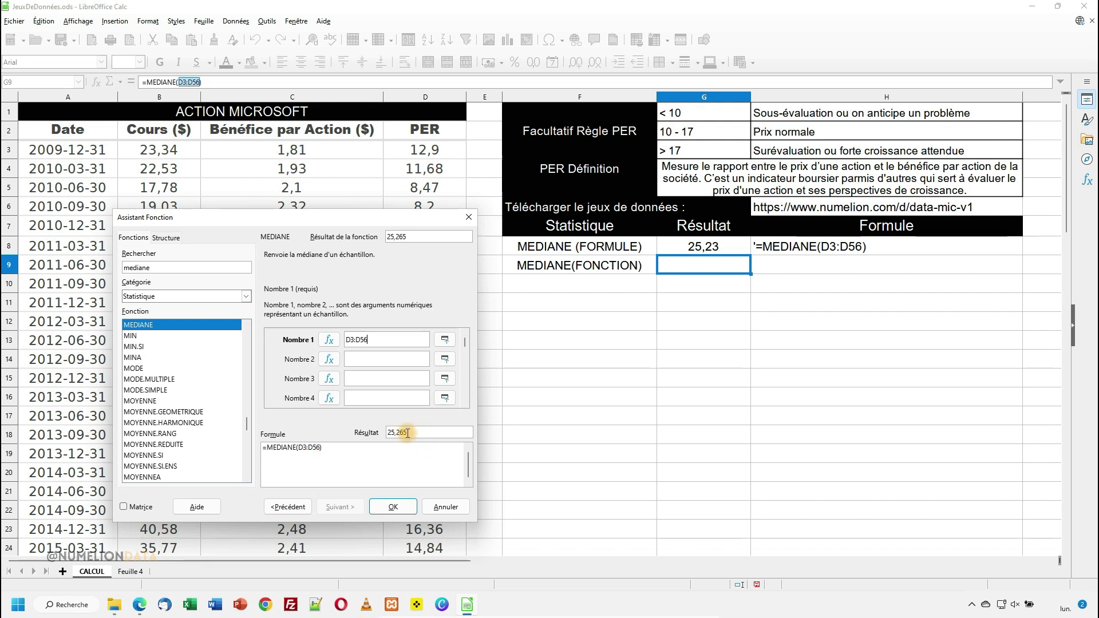
pyautogui.moveTo(407, 433); pyautogui.dragTo(385, 433)
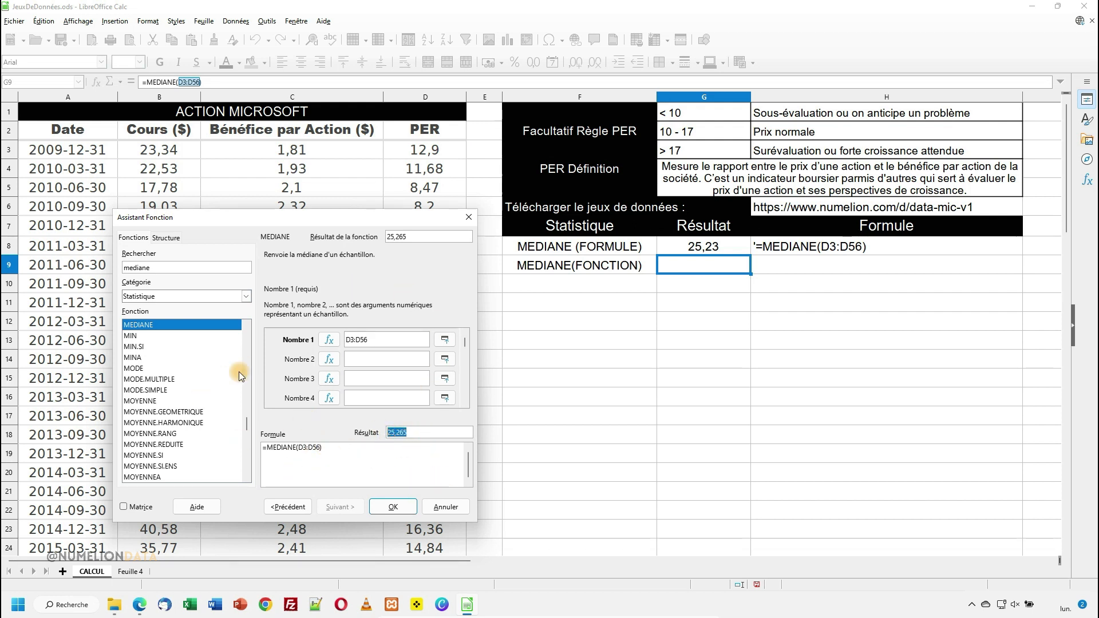
pyautogui.click(395, 508)
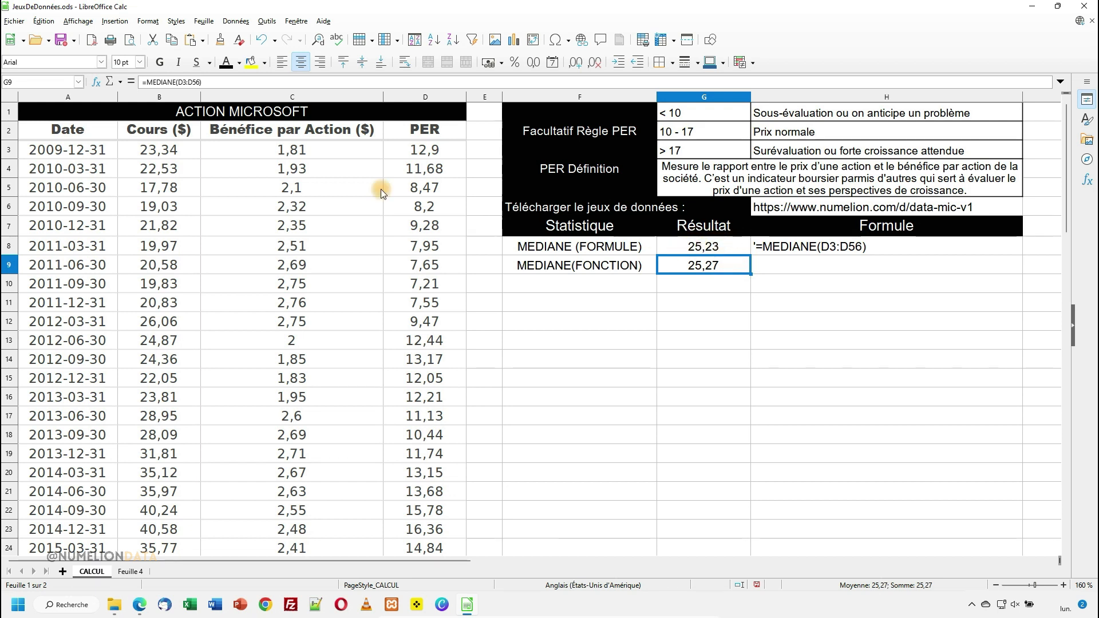
# Reopen the function wizard for G9, pick the range D$3:D$56 on the sheet as Nombre 1 of MEDIANE, and apply it.
pyautogui.click(96, 82)
pyautogui.click(581, 148)
pyautogui.moveTo(581, 148); pyautogui.dragTo(354, 202)
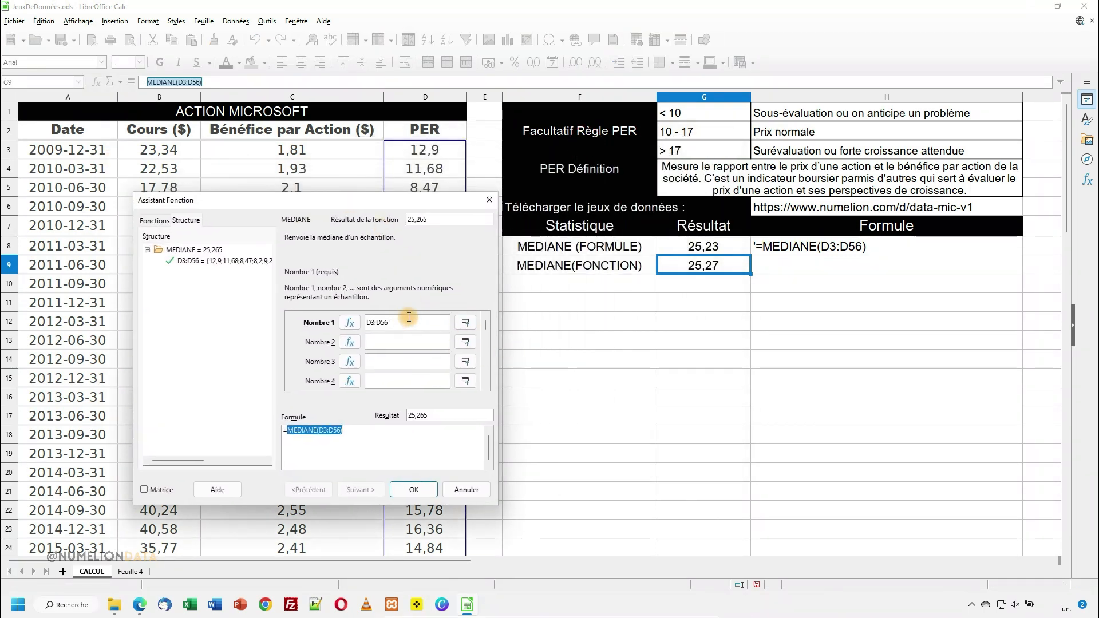
pyautogui.click(465, 323)
pyautogui.moveTo(417, 154); pyautogui.dragTo(454, 321)
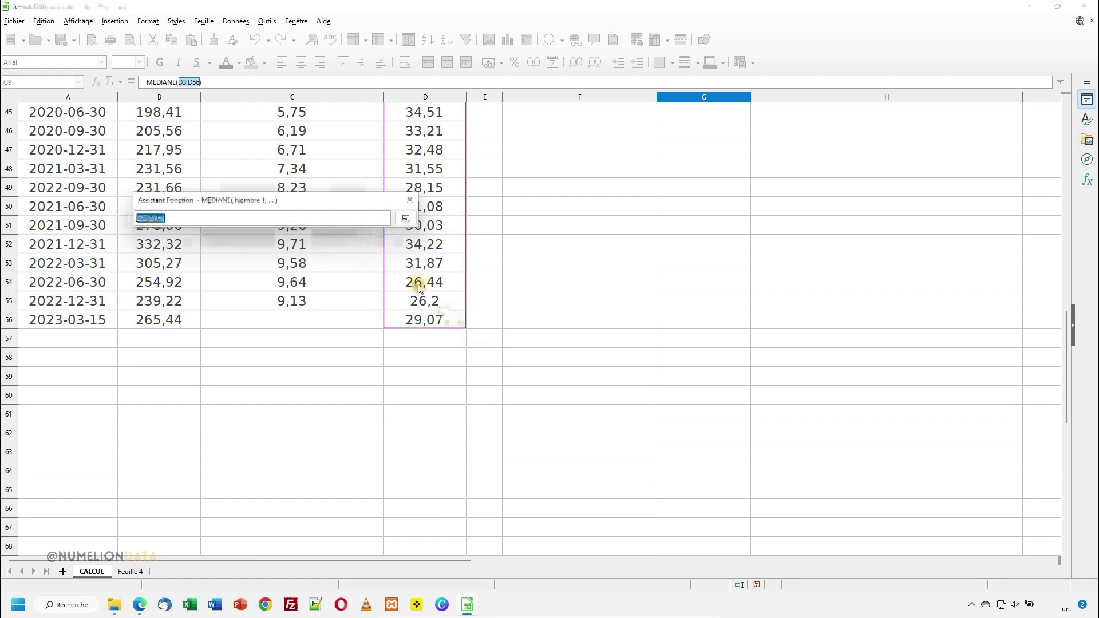
pyautogui.click(408, 218)
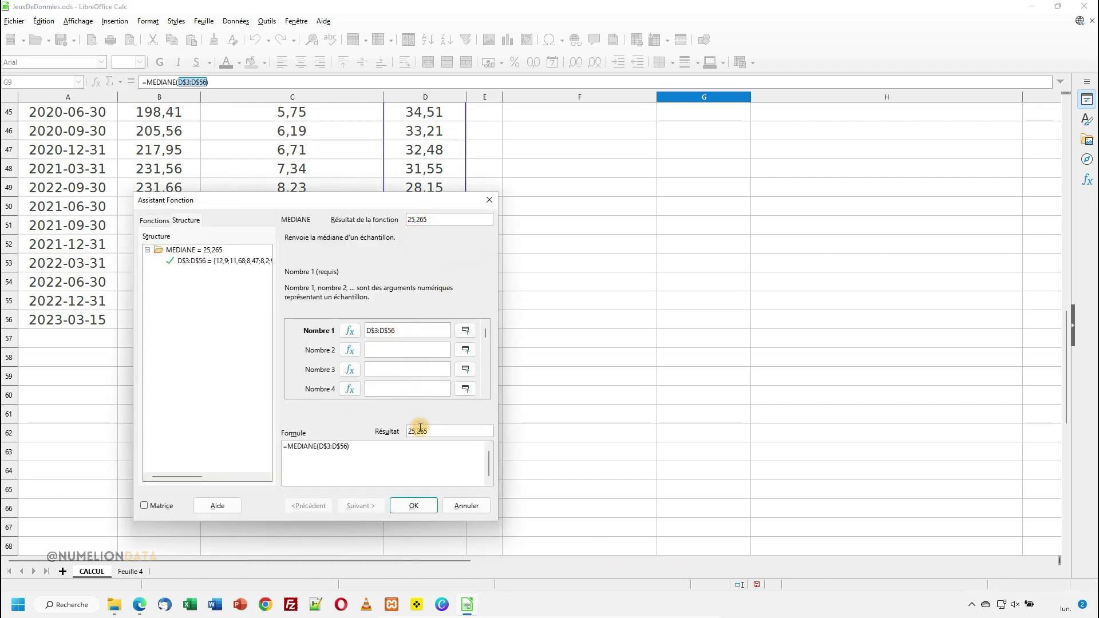
pyautogui.click(413, 505)
pyautogui.scroll(15, 678, 307)
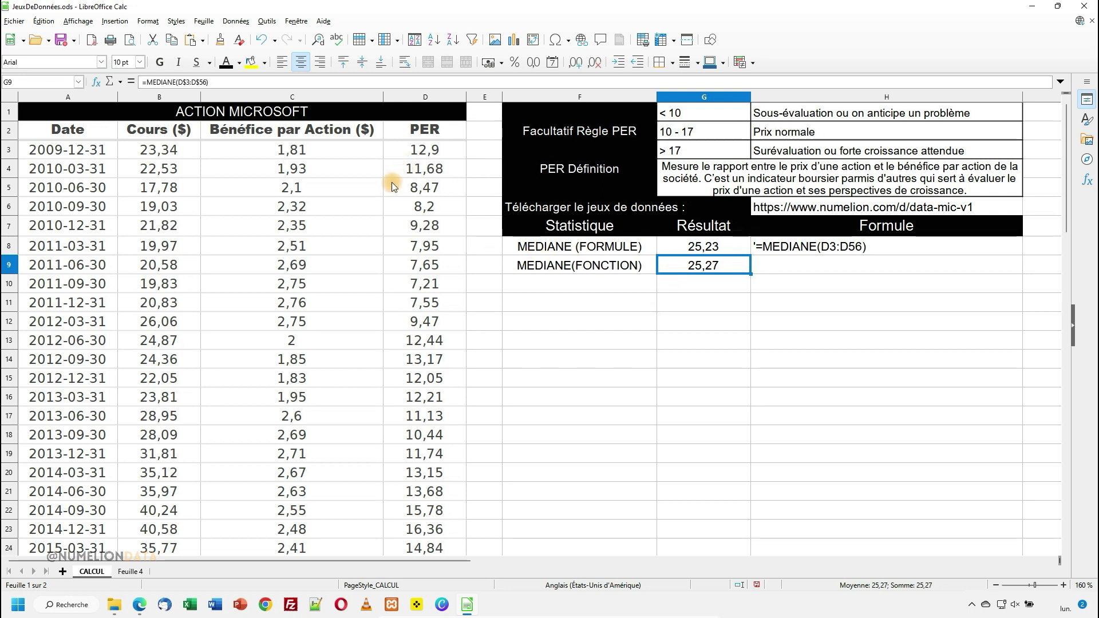
# Reopen the function wizard for G9 and shorten the Nombre 1 range of MEDIANE to D$3:D$50.
pyautogui.click(96, 82)
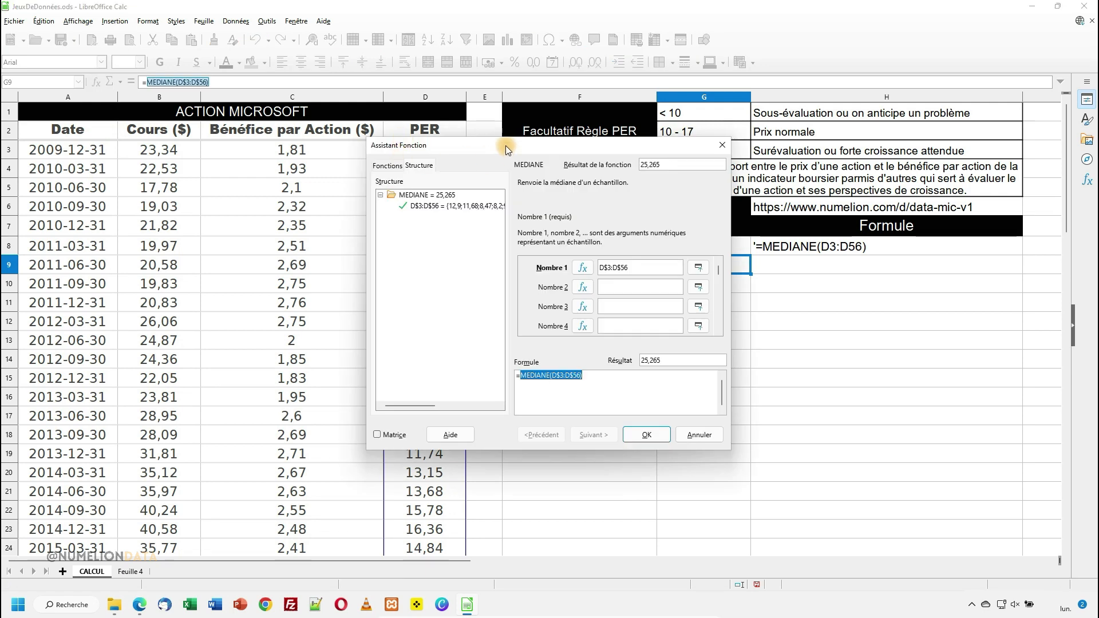
pyautogui.click(505, 350)
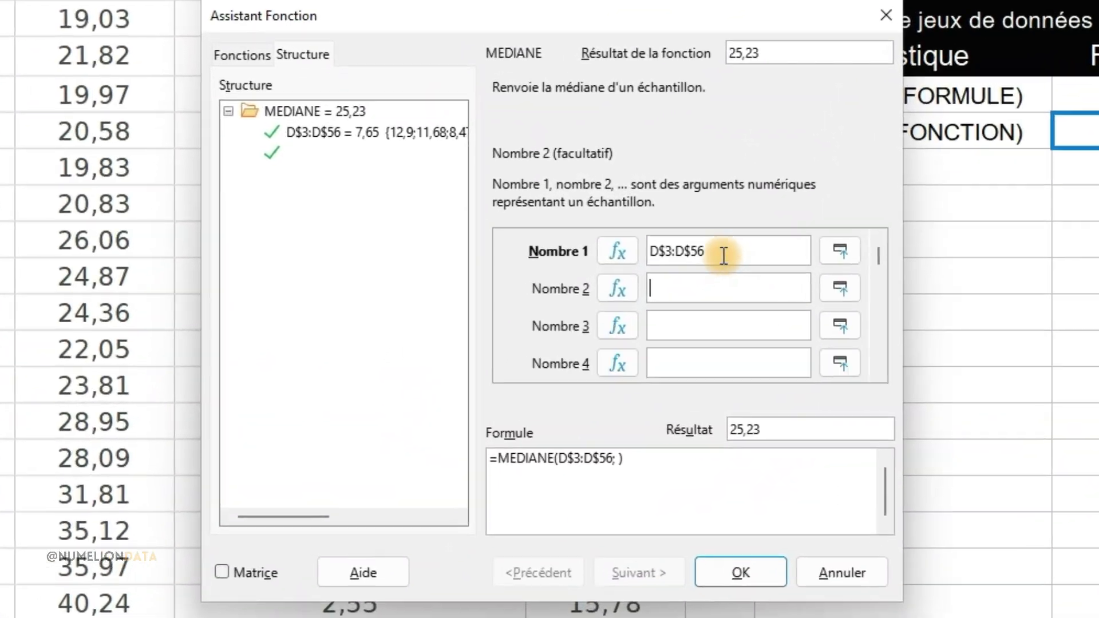
pyautogui.click(509, 331)
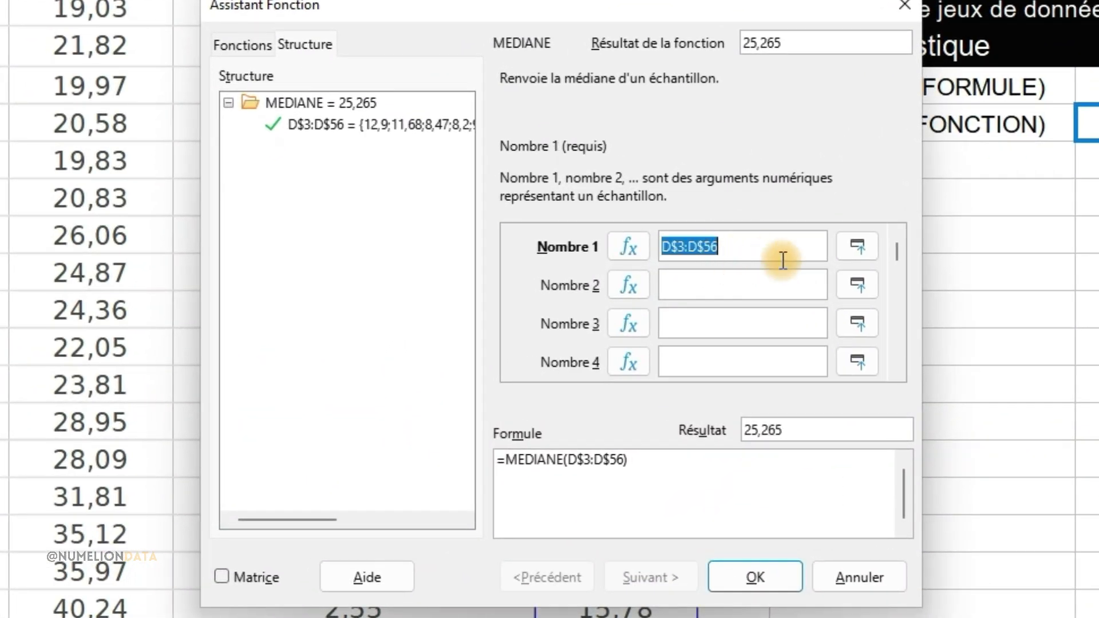
pyautogui.click(760, 252)
pyautogui.press('BackSpace')
pyautogui.write('0')
# Set Nombre 2 of MEDIANE to D52:D56 so that the median skips row 51.
pyautogui.click(683, 285)
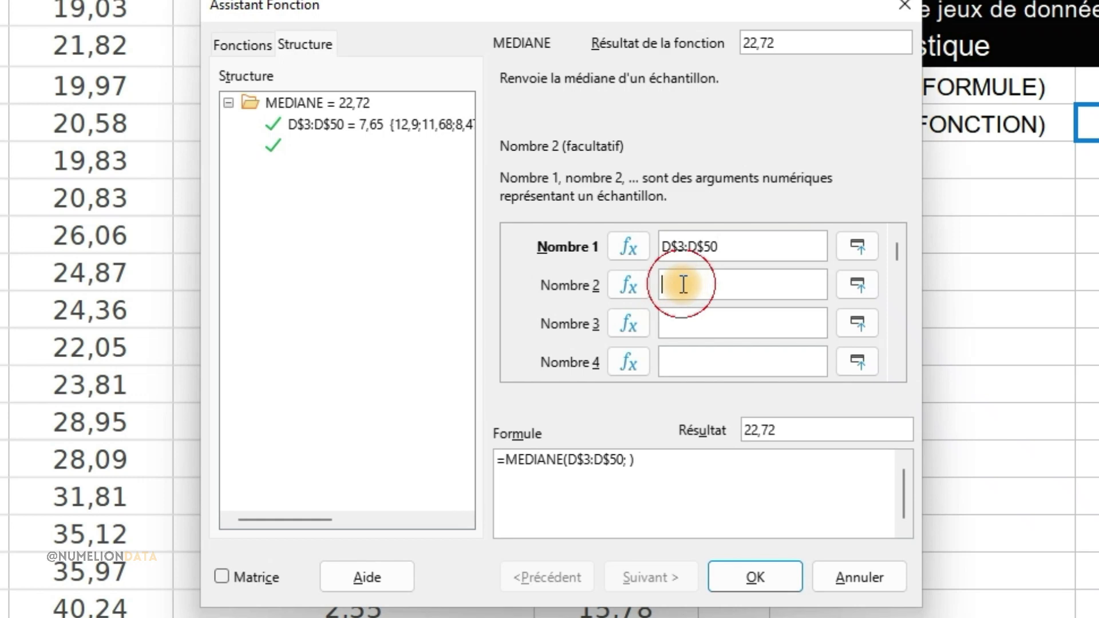
pyautogui.write('D5')
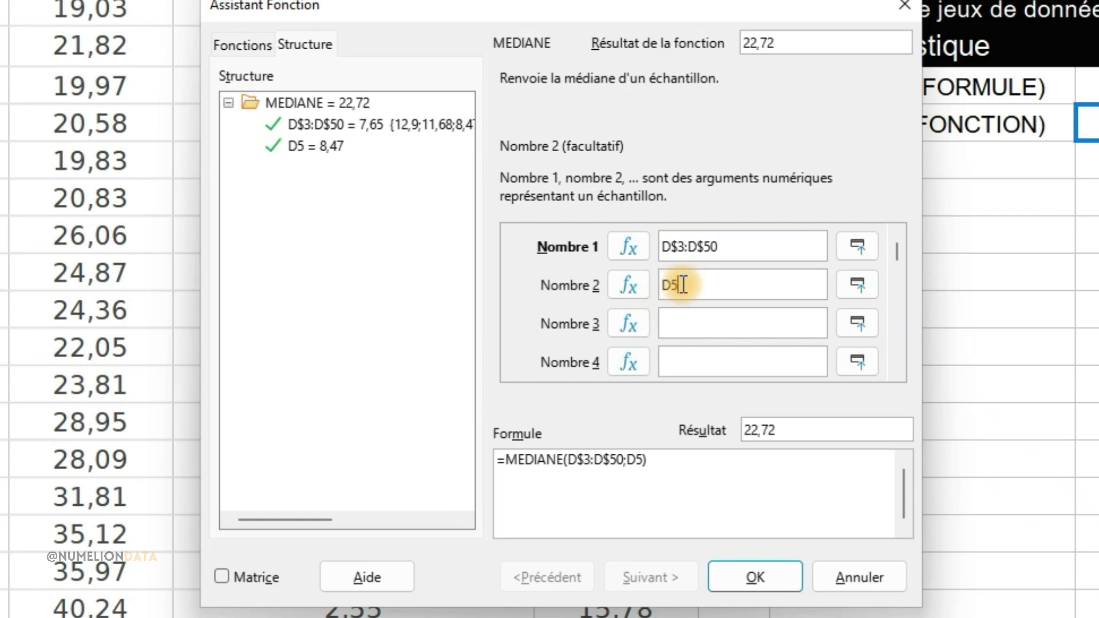
pyautogui.write('2')
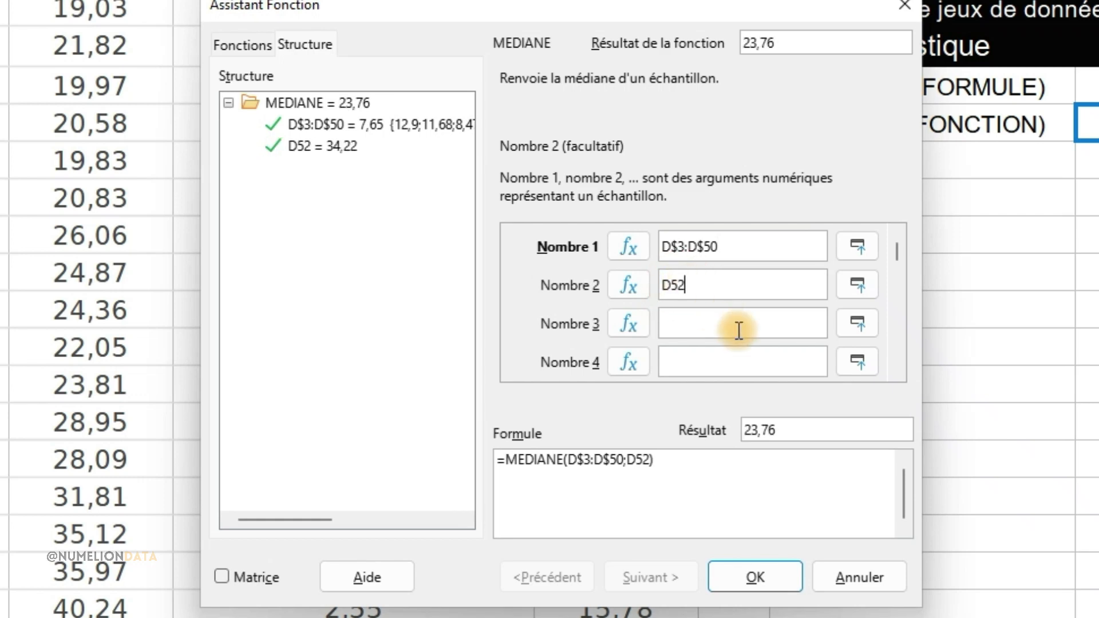
pyautogui.write(':56')
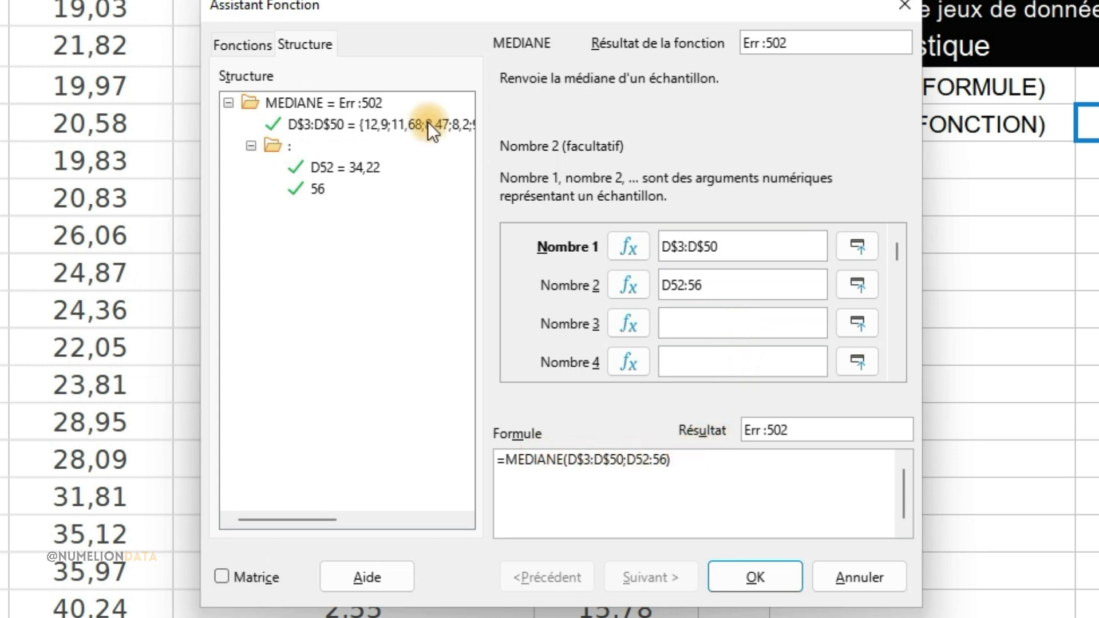
pyautogui.hotkey('ctrl', 'a')
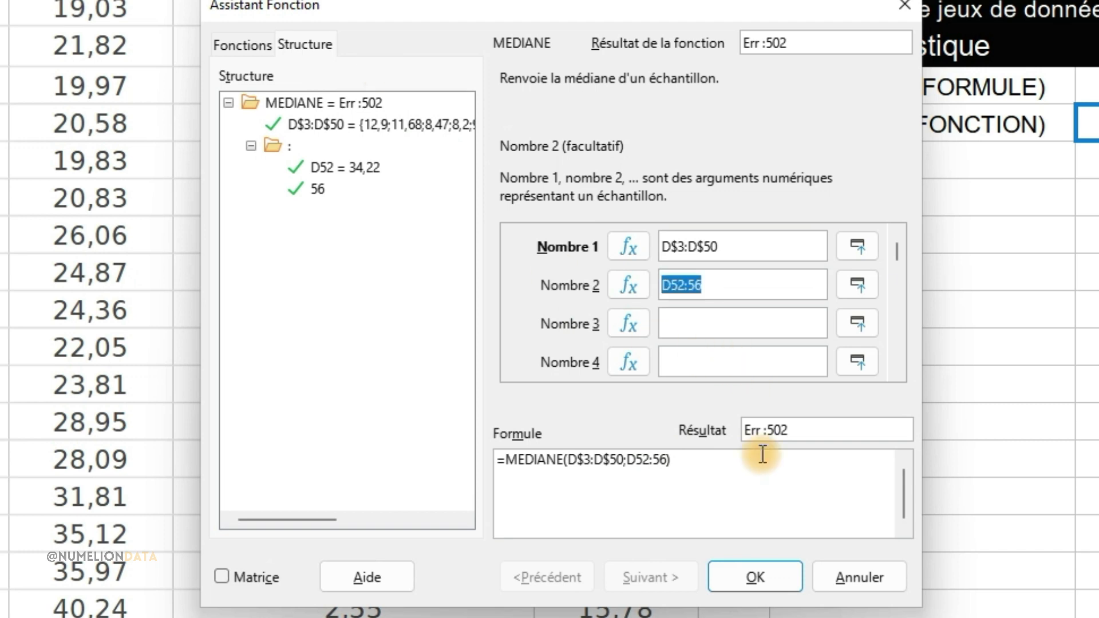
pyautogui.click(690, 283)
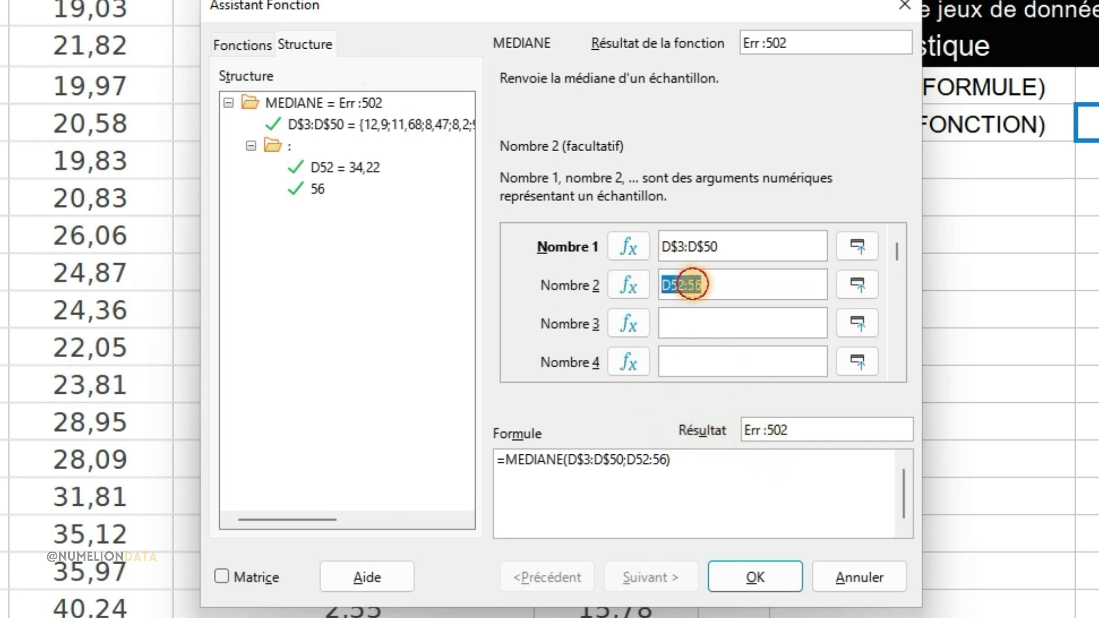
pyautogui.write('D')
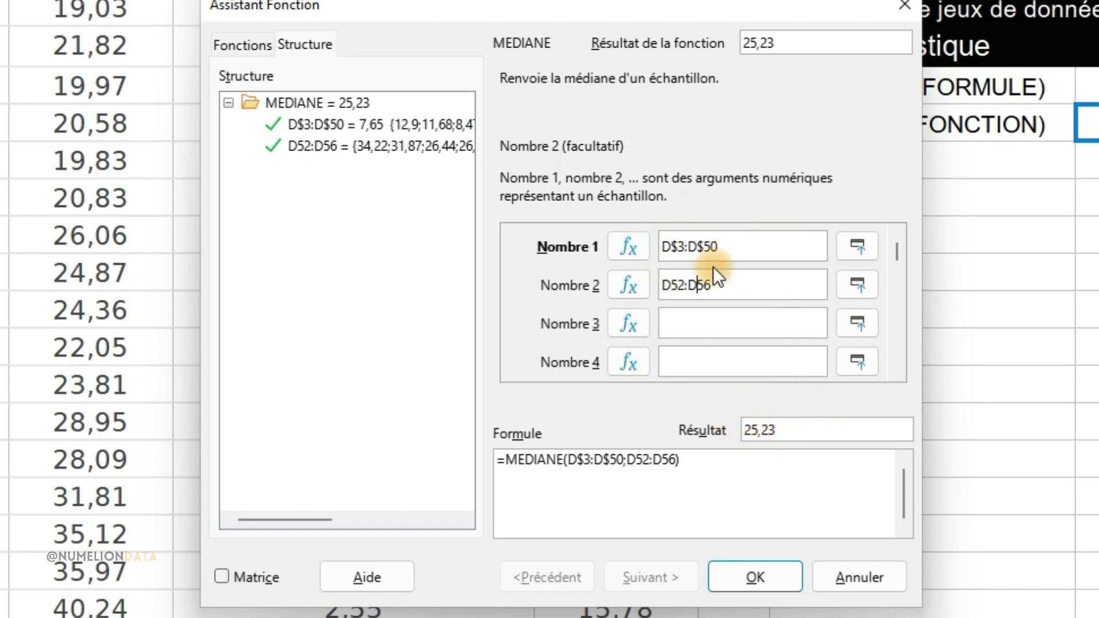
pyautogui.click(764, 286)
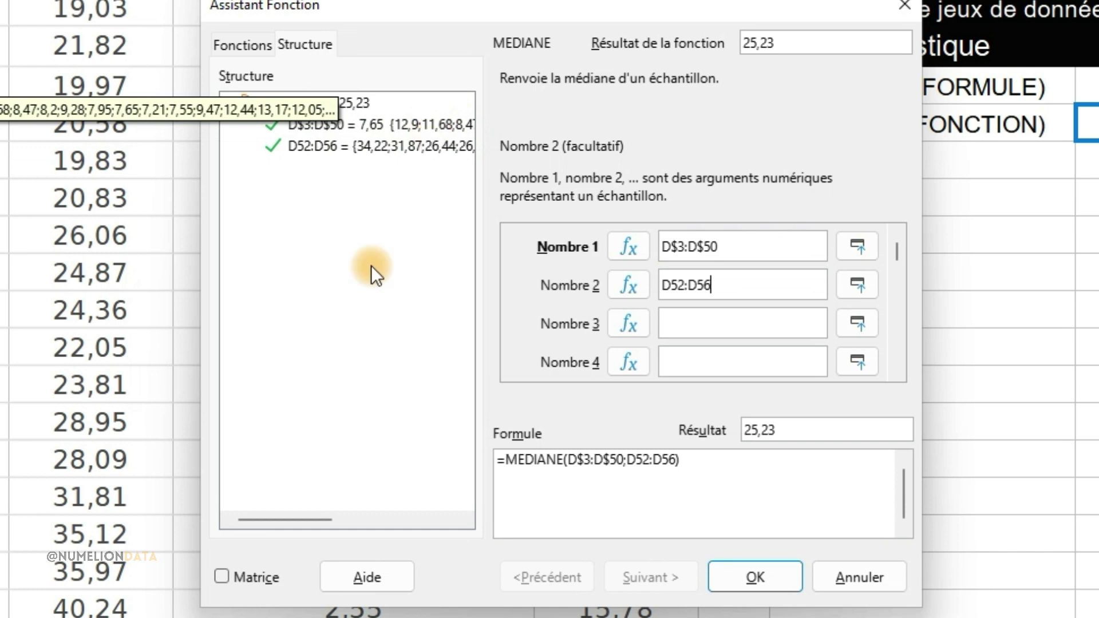
# Apply the two-range formula =MEDIANE(D$3:D$50;D52:D56) to G9 and leave the cell.
pyautogui.moveTo(318, 514); pyautogui.dragTo(239, 182)
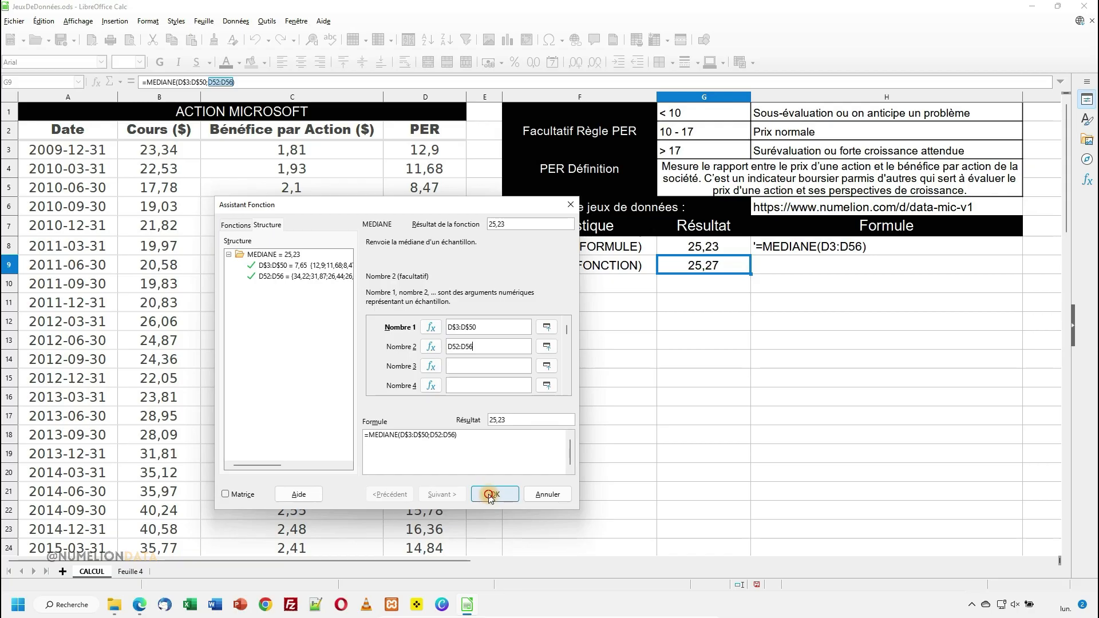
pyautogui.click(742, 576)
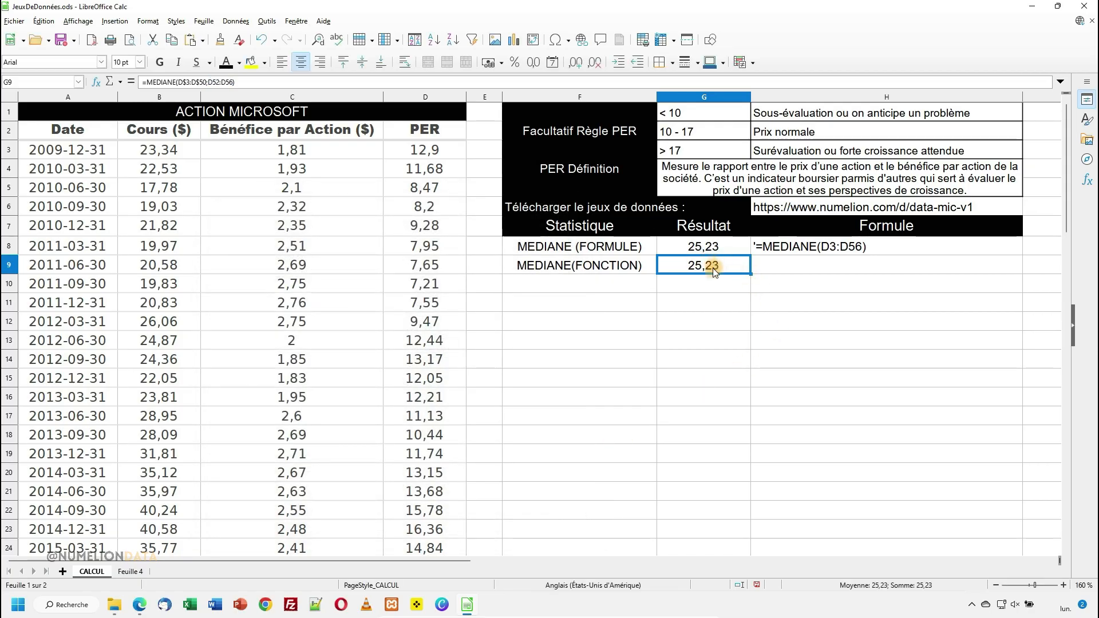
pyautogui.click(707, 283)
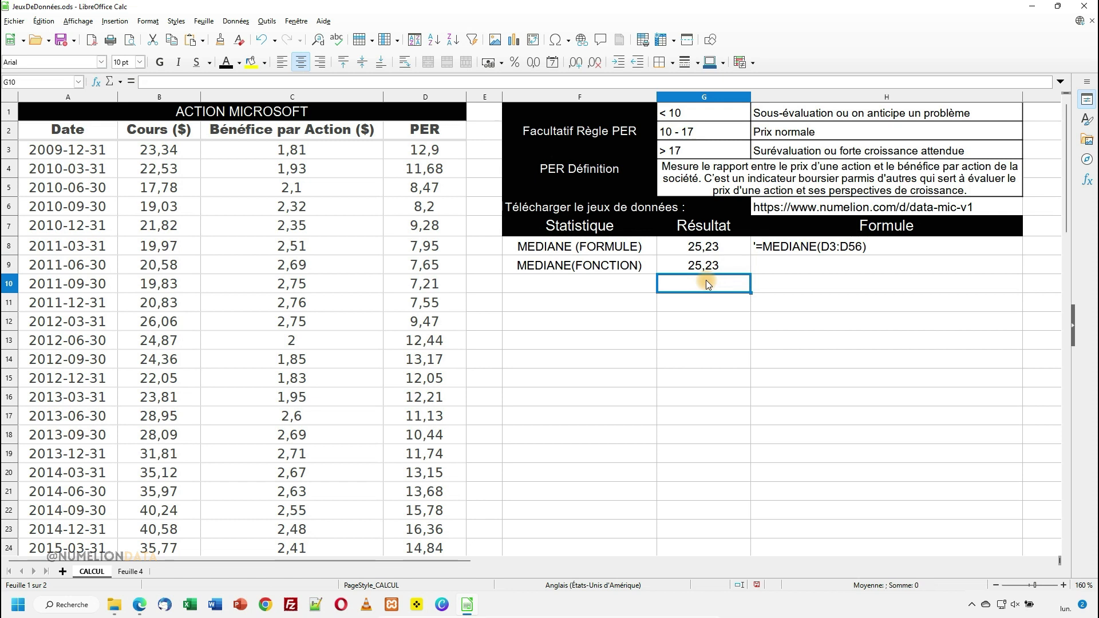